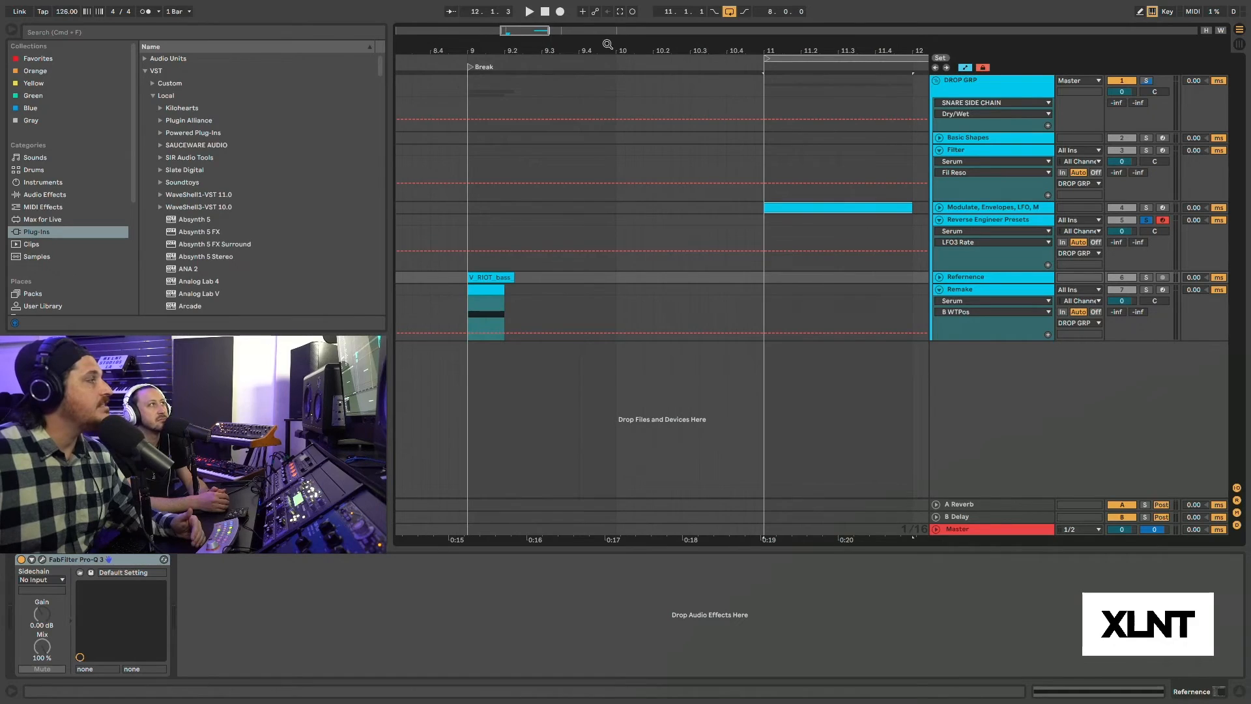
Unfold the Refernence track and hide the automation lanes in the arrangement.
left_click_drag(607, 44, 607, 28)
left_click(939, 277)
left_click(1007, 280)
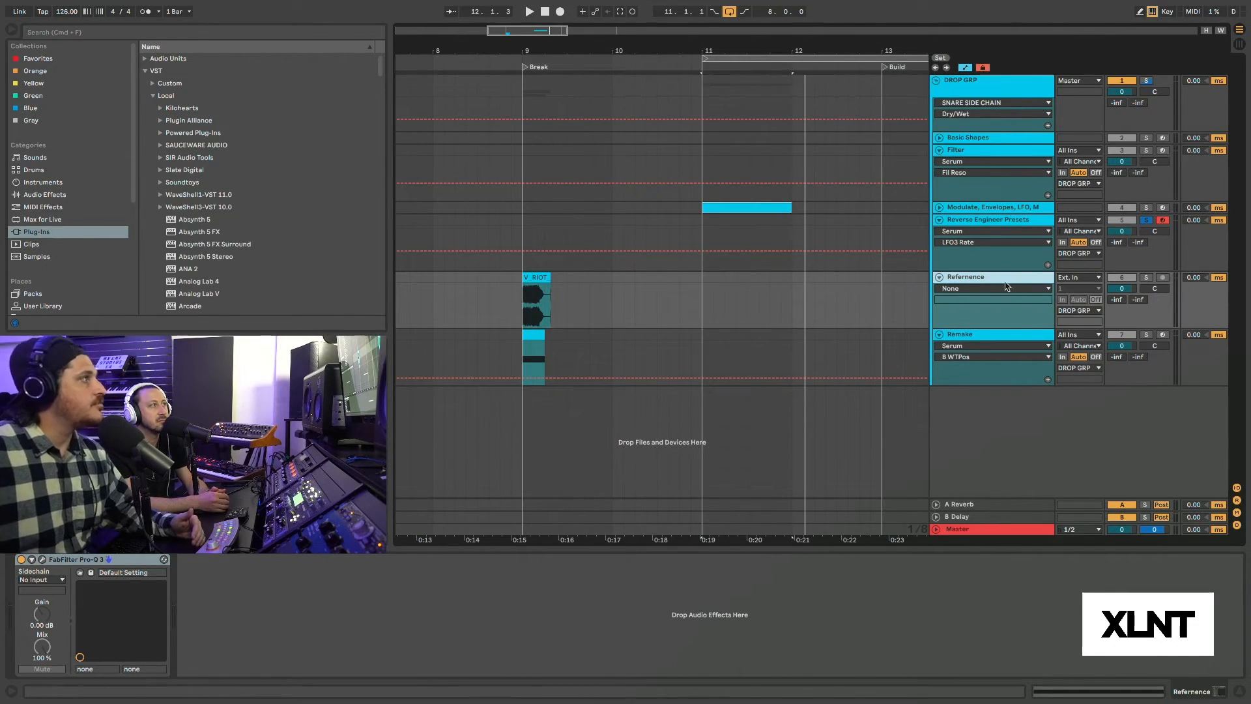
left_click_drag(498, 52, 498, 55)
key("a")
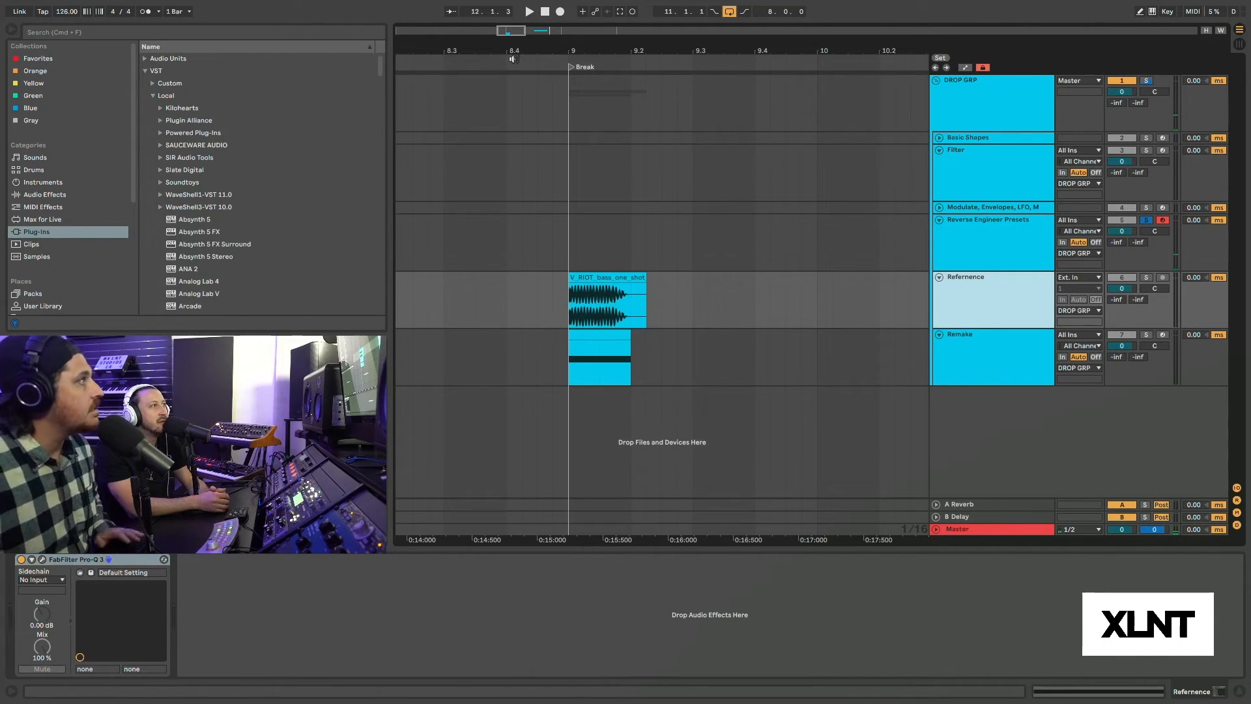
Select the V_RIOT bass one-shot clip on the Refernence track and play it back.
left_click_drag(547, 41, 556, 88)
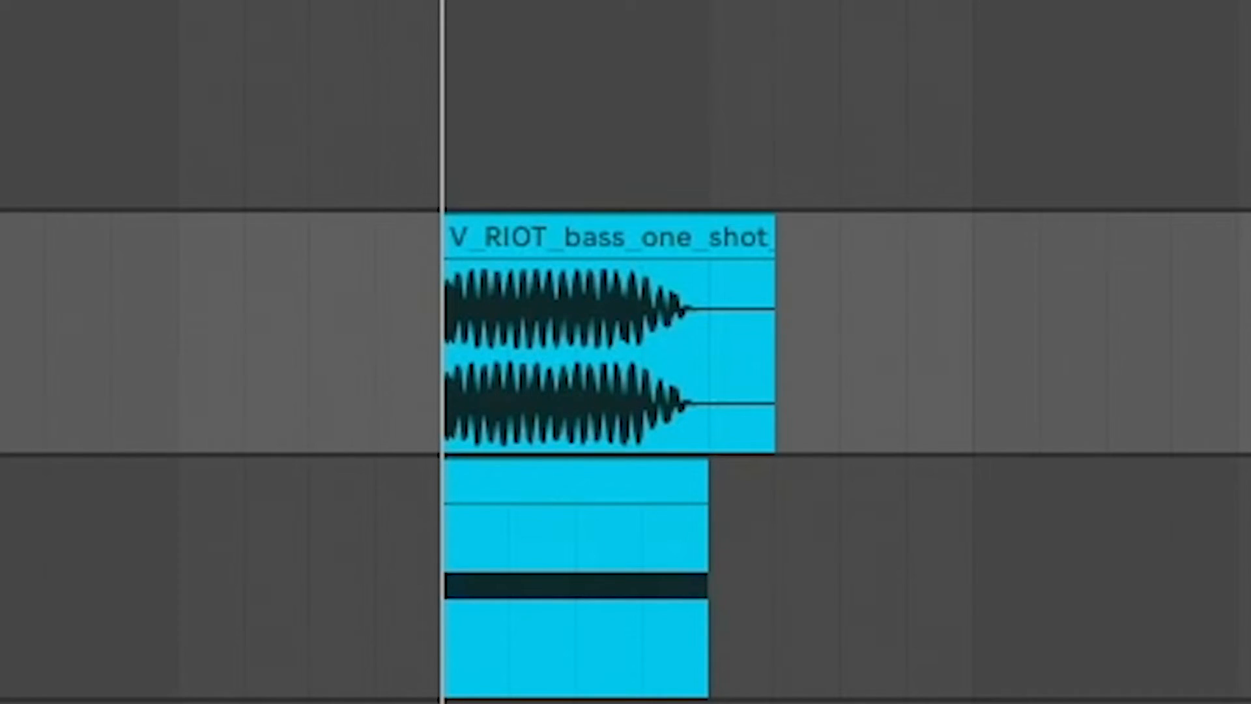
left_click(622, 238)
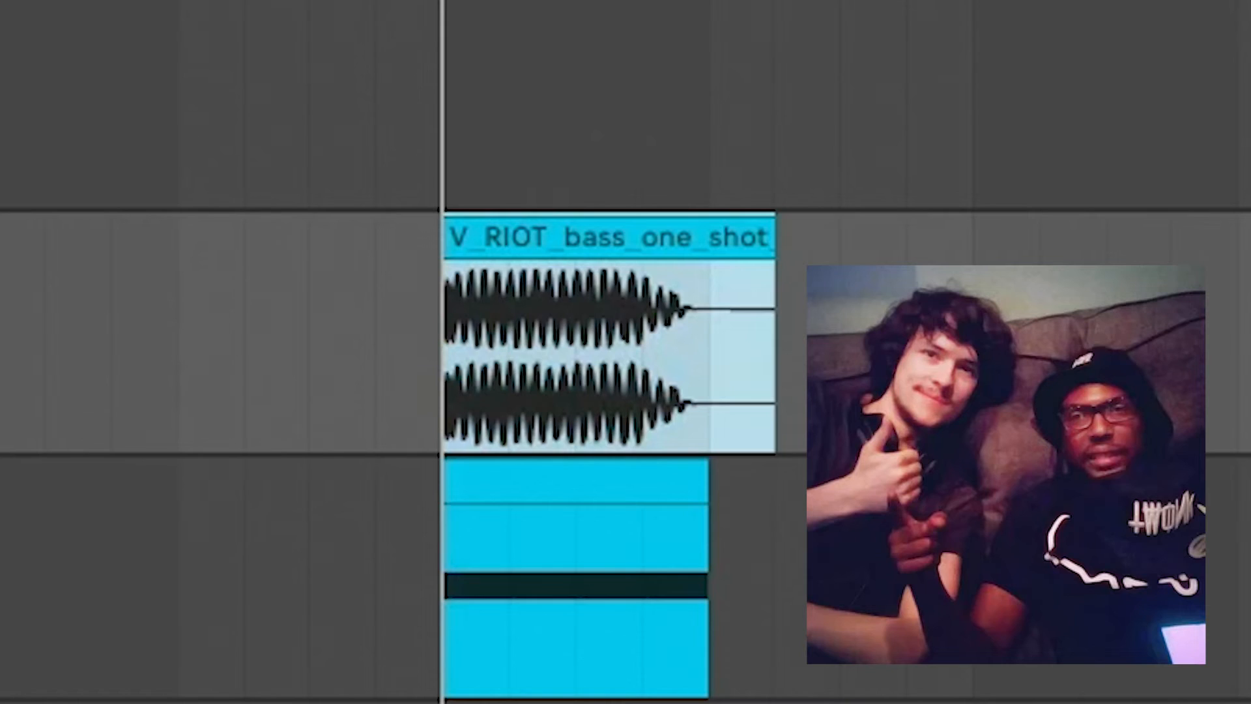
key("space")
key("space")
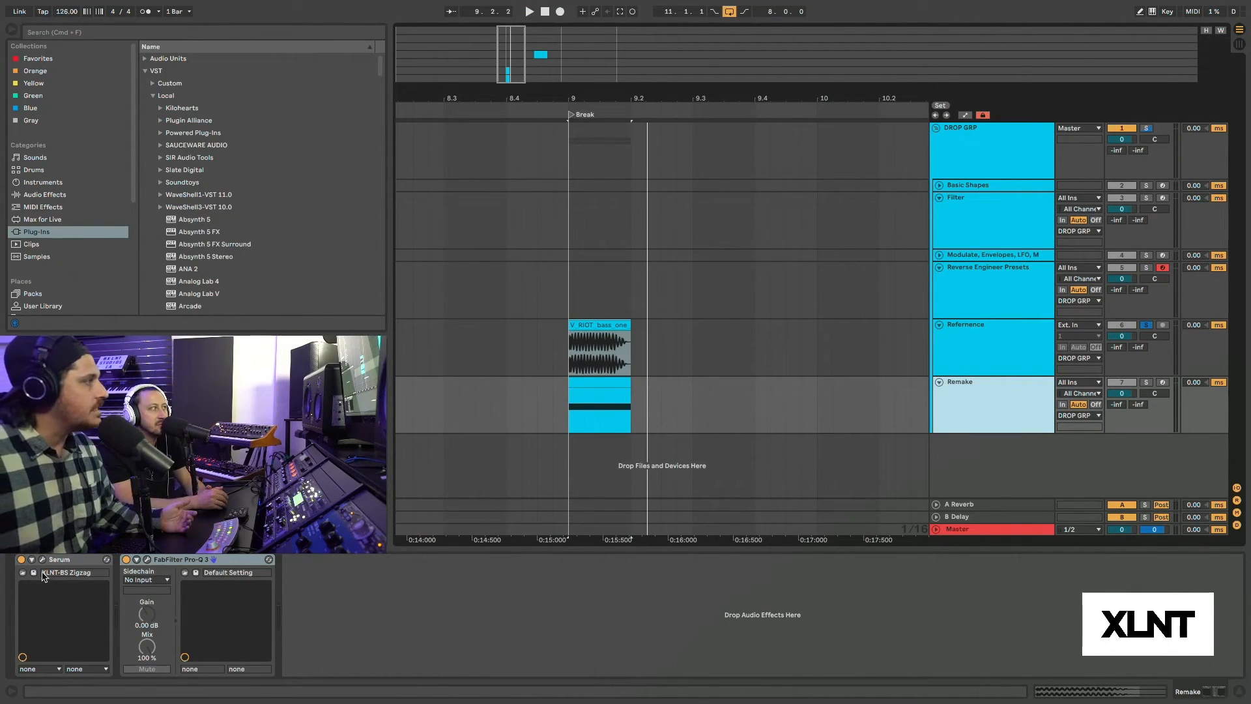
Open the Serum instrument on the Remake track, then solo and record-arm that track.
left_click(42, 559)
left_click_drag(708, 201, 616, 78)
left_click(1146, 382)
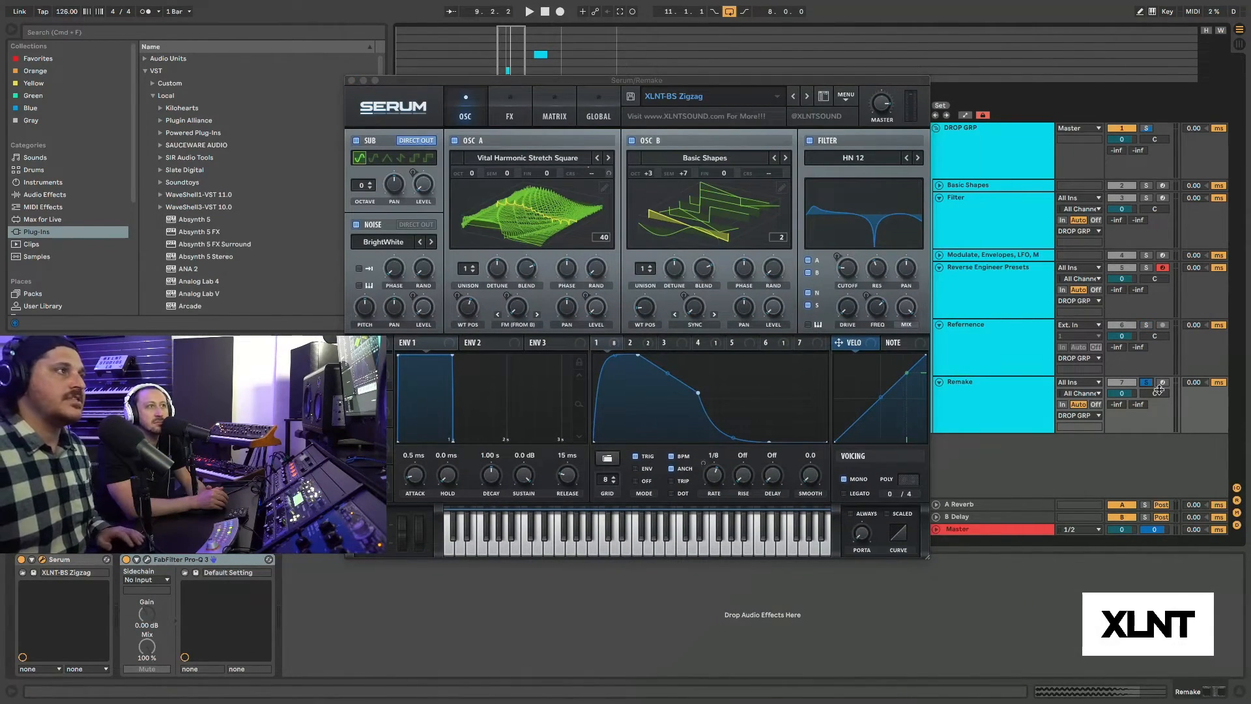
left_click(1163, 382)
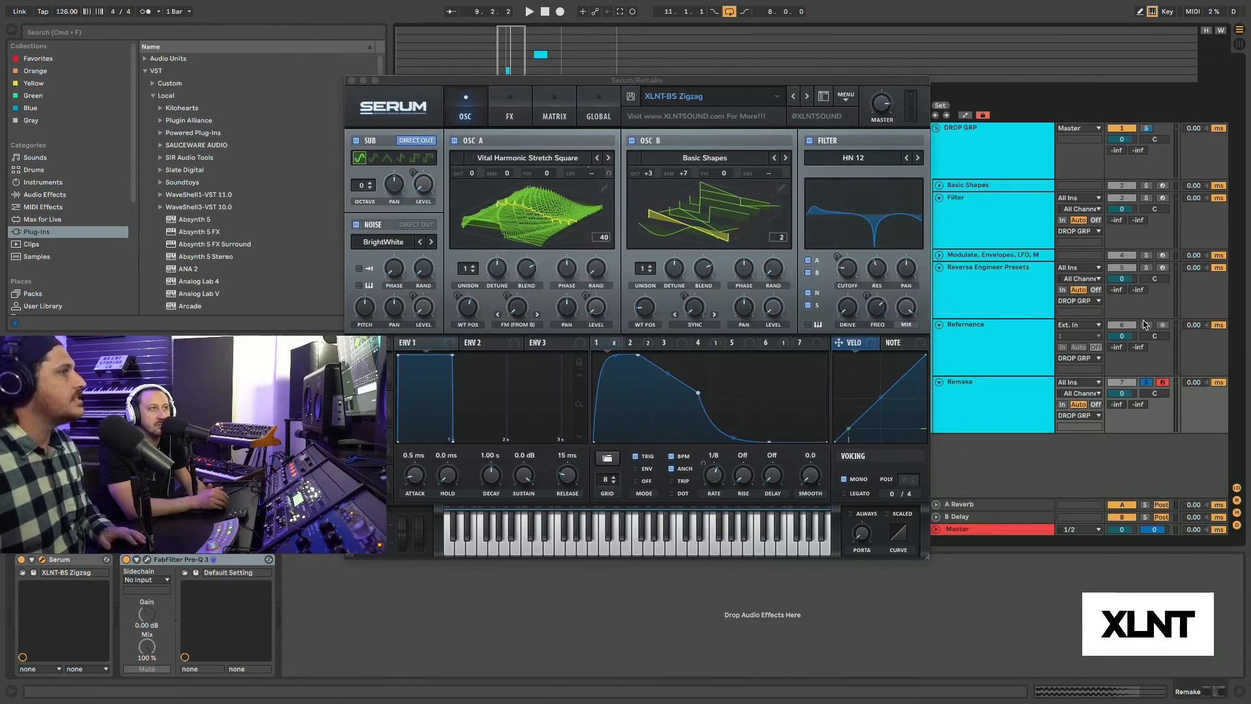
Play the loop while switching solo between the Refernence and Remake tracks to compare their sounds.
key("space")
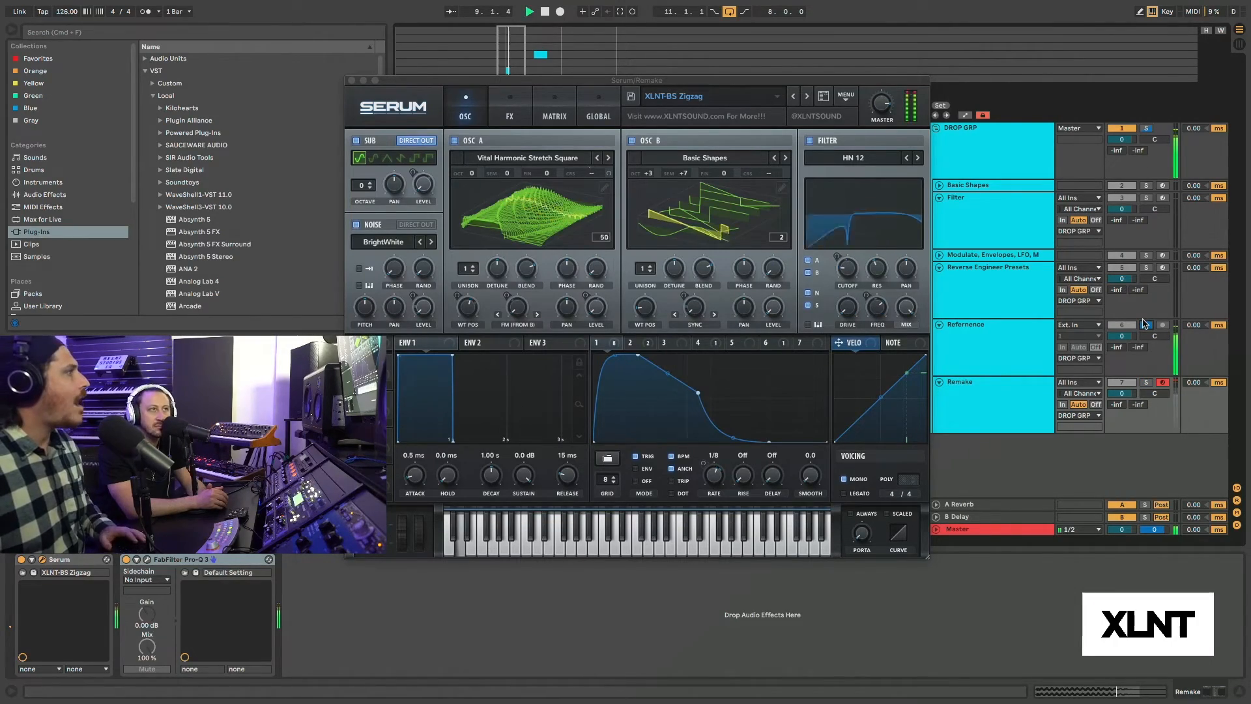
key("space")
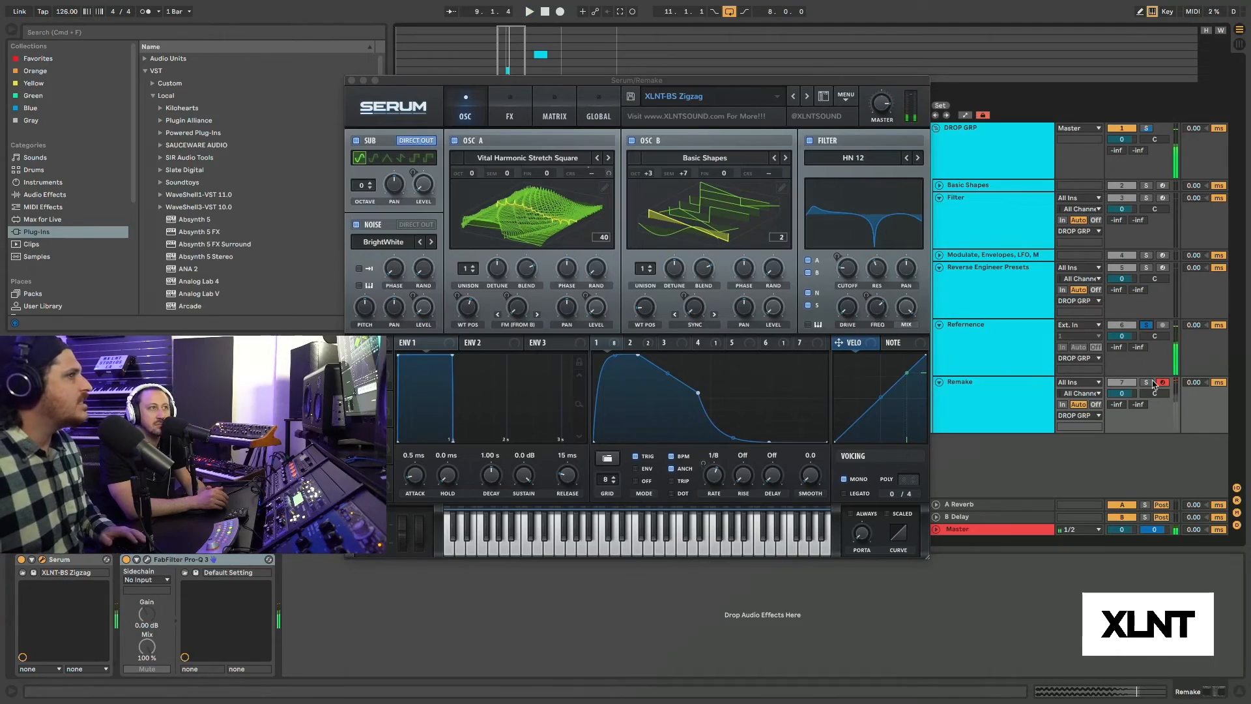
left_click(1147, 382)
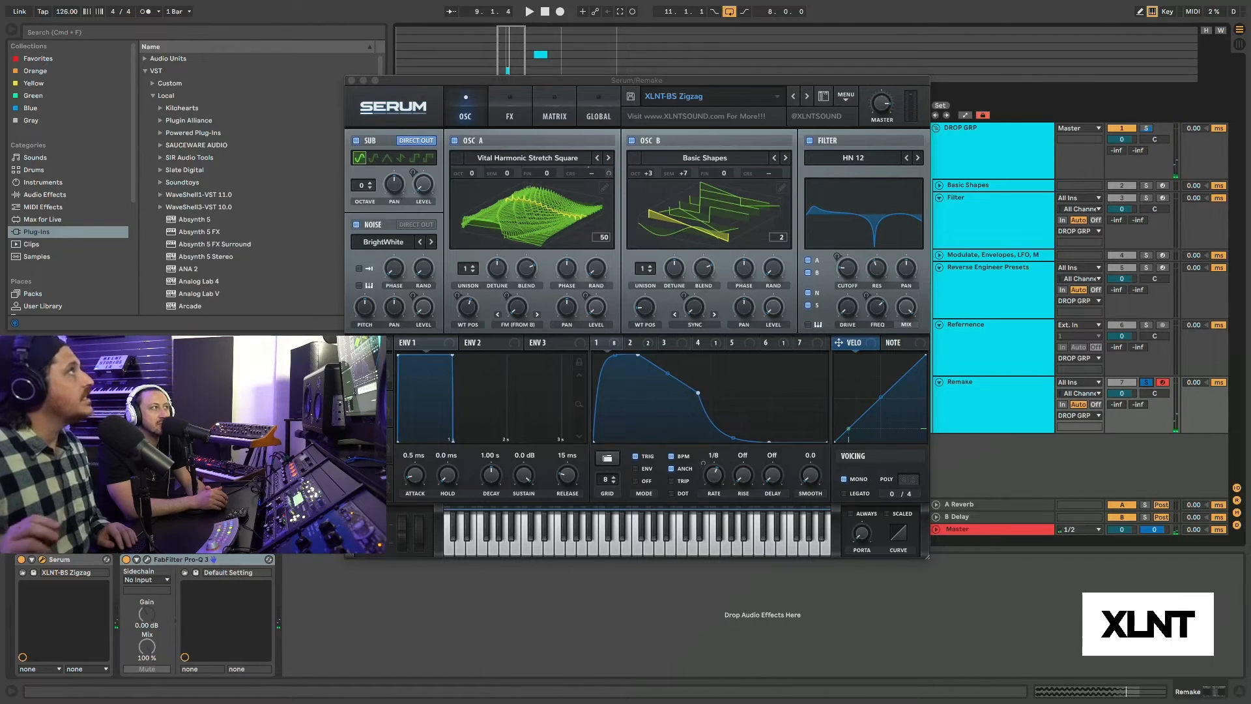
Set the LFO 1 rate in Serum to 1/2, compare the Remake and Refernence tracks in solo, and close Serum.
left_click_drag(716, 479, 713, 496)
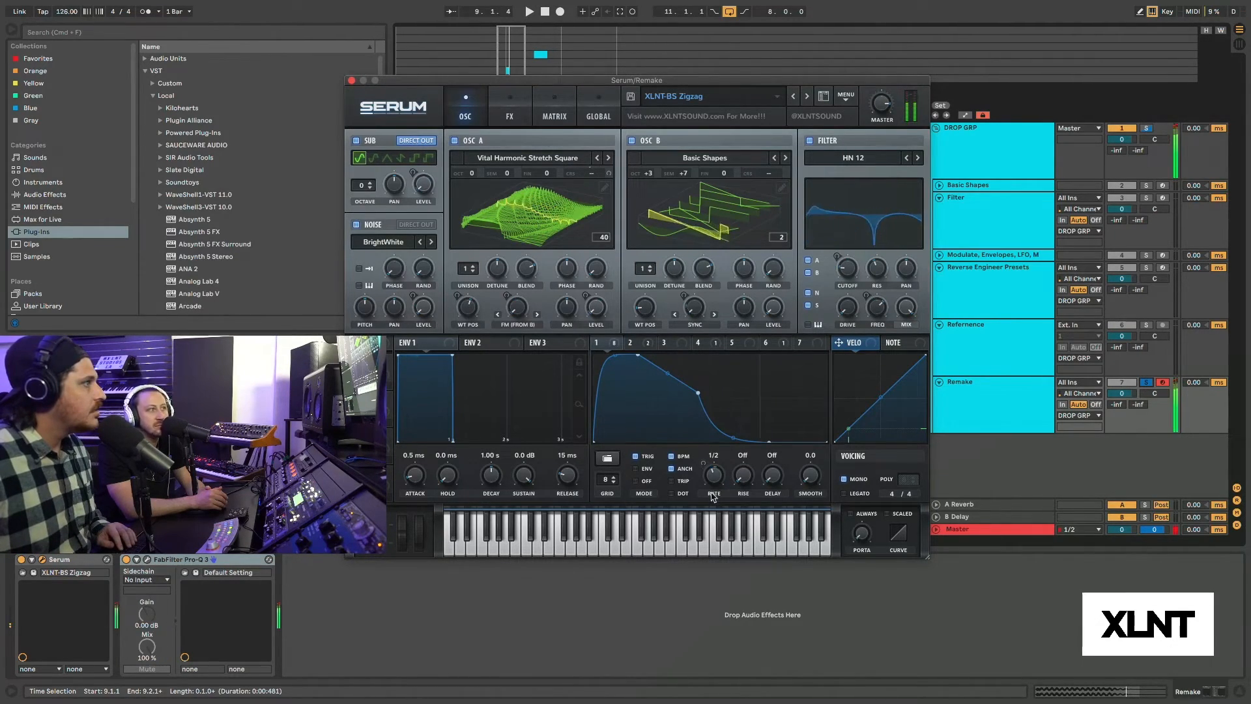
left_click(1145, 326)
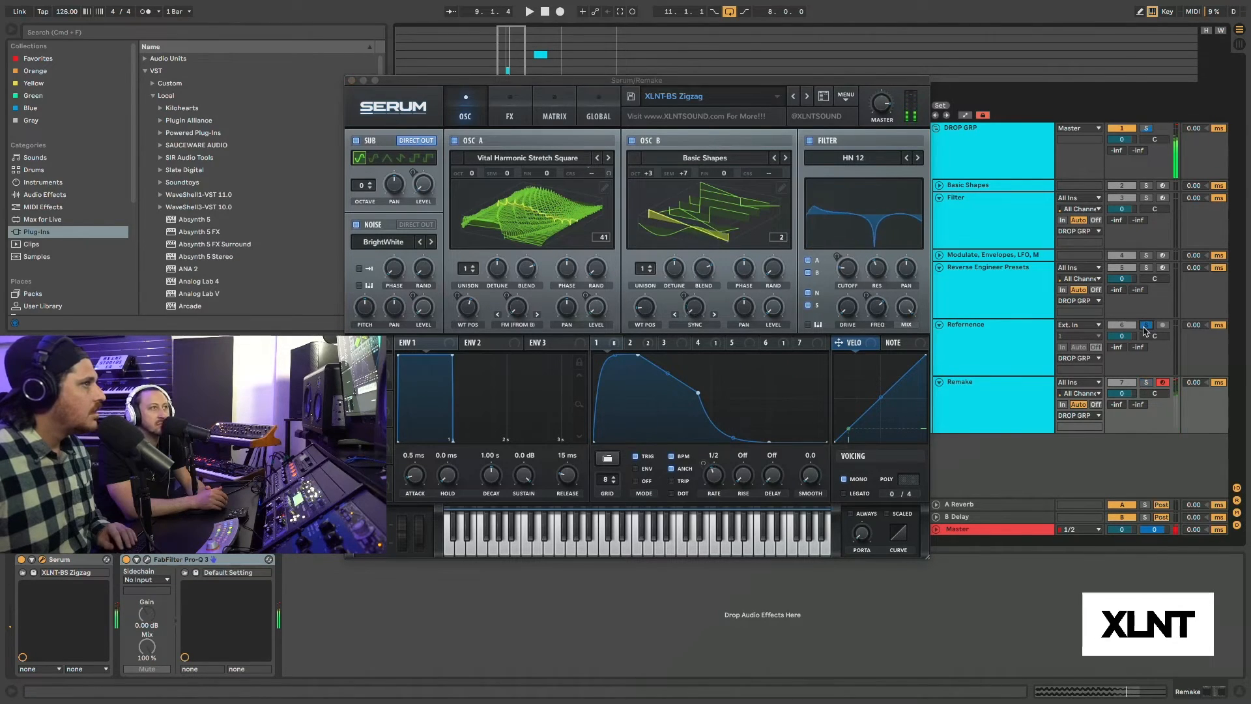
left_click(1145, 383)
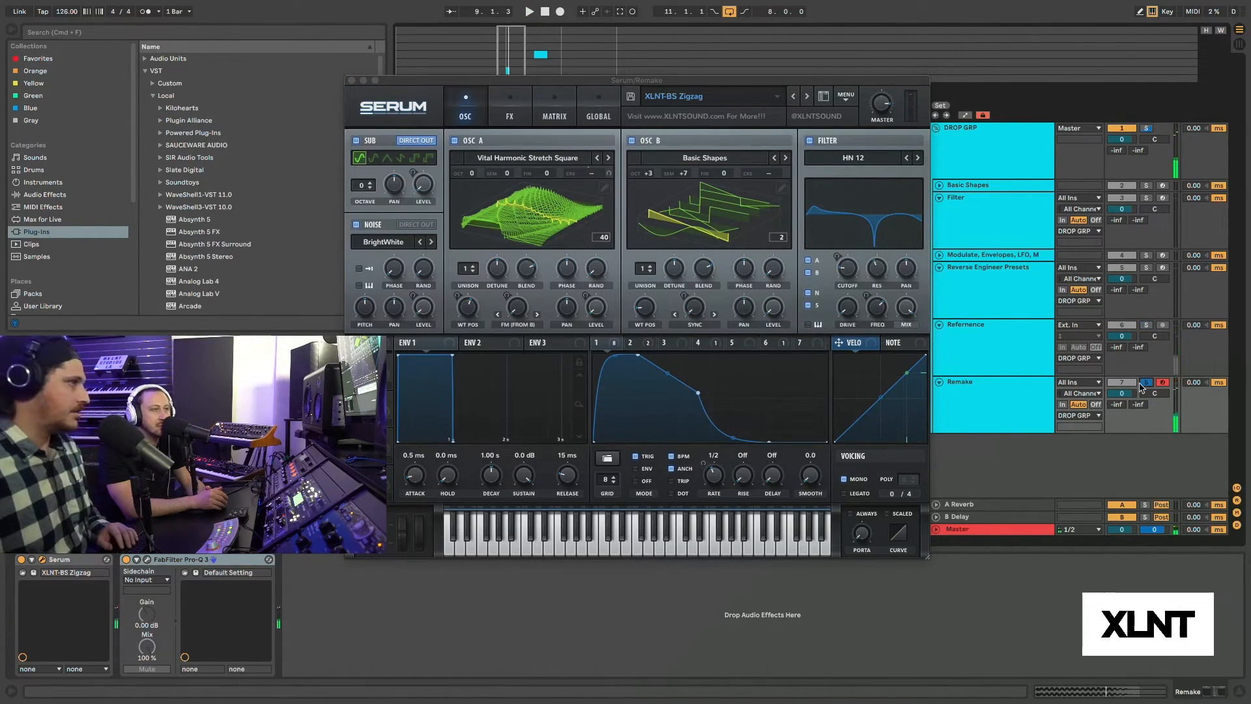
key("space")
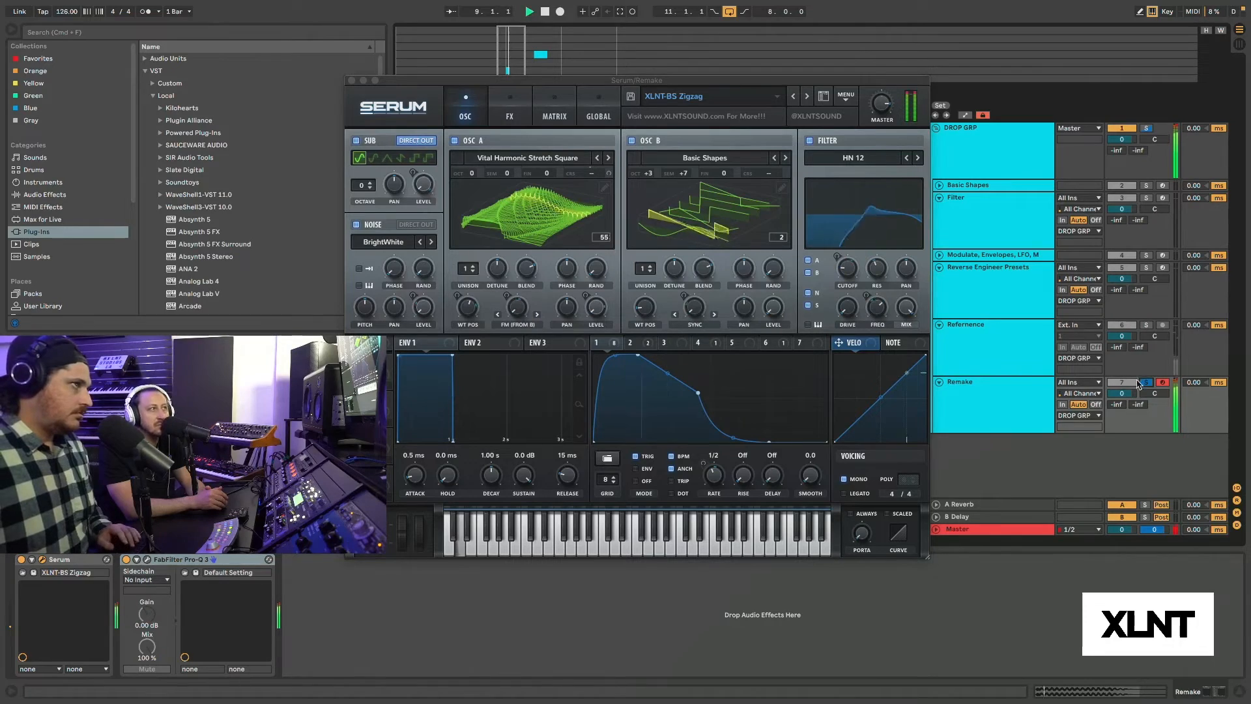
key("space")
left_click(352, 80)
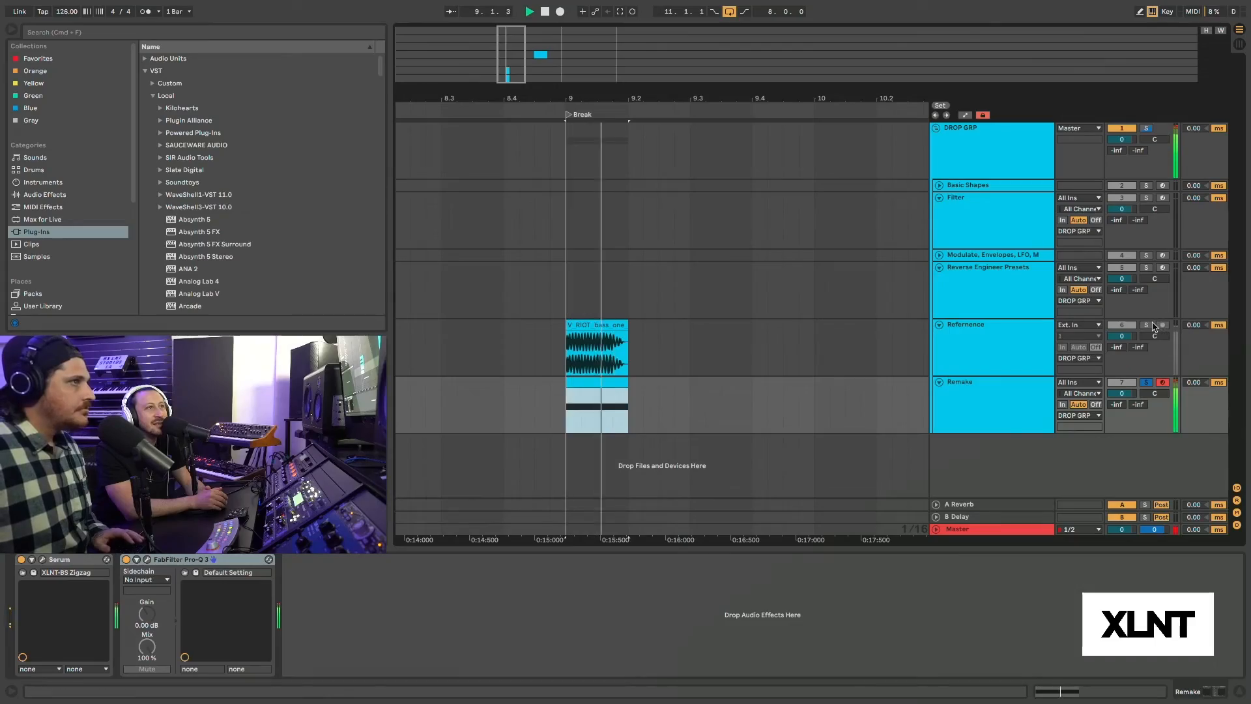
Solo and select the Refernence track, then inspect its Pro-Q 3 equalizer and analyzer before closing the plug-in window.
left_click(1147, 325)
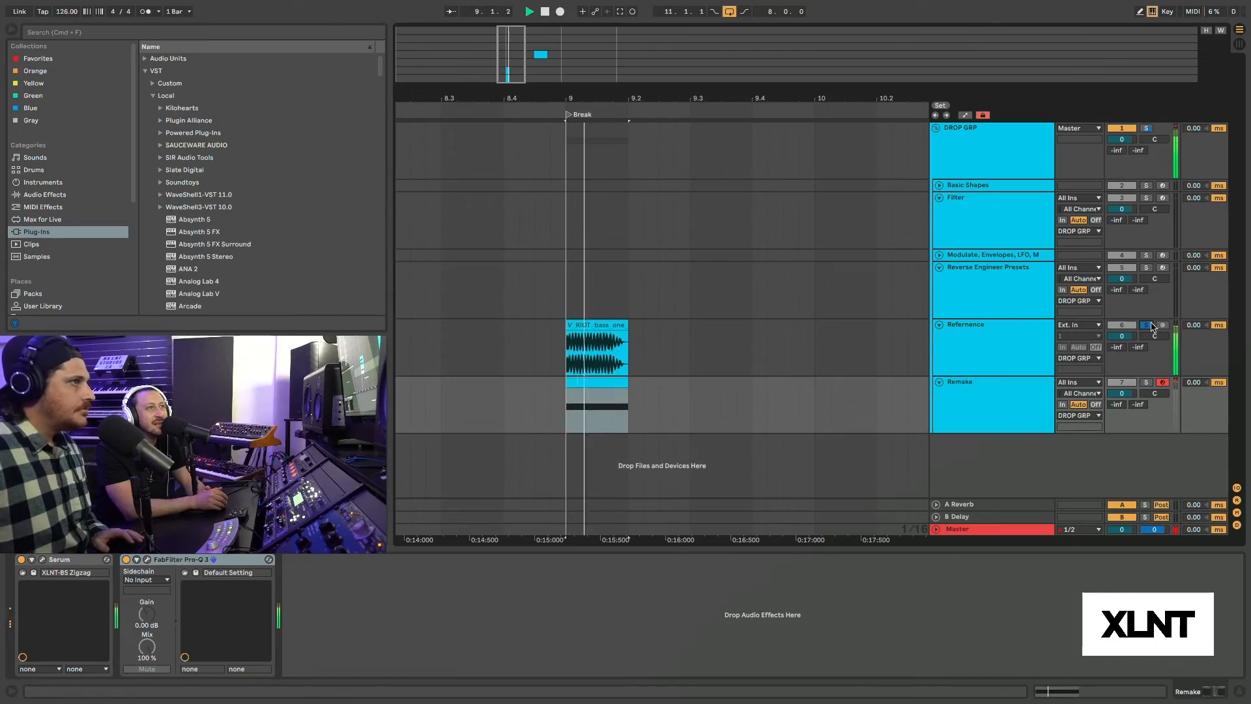
left_click(946, 356)
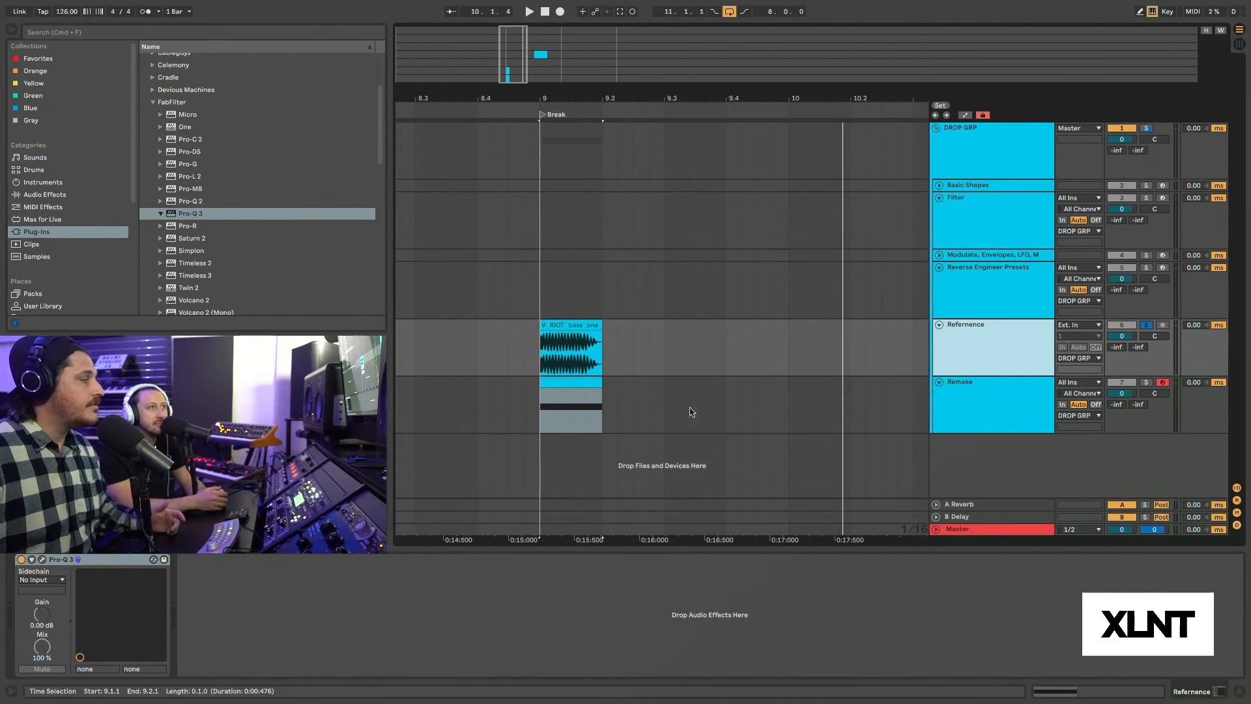
left_click(43, 560)
left_click_drag(862, 293, 802, 182)
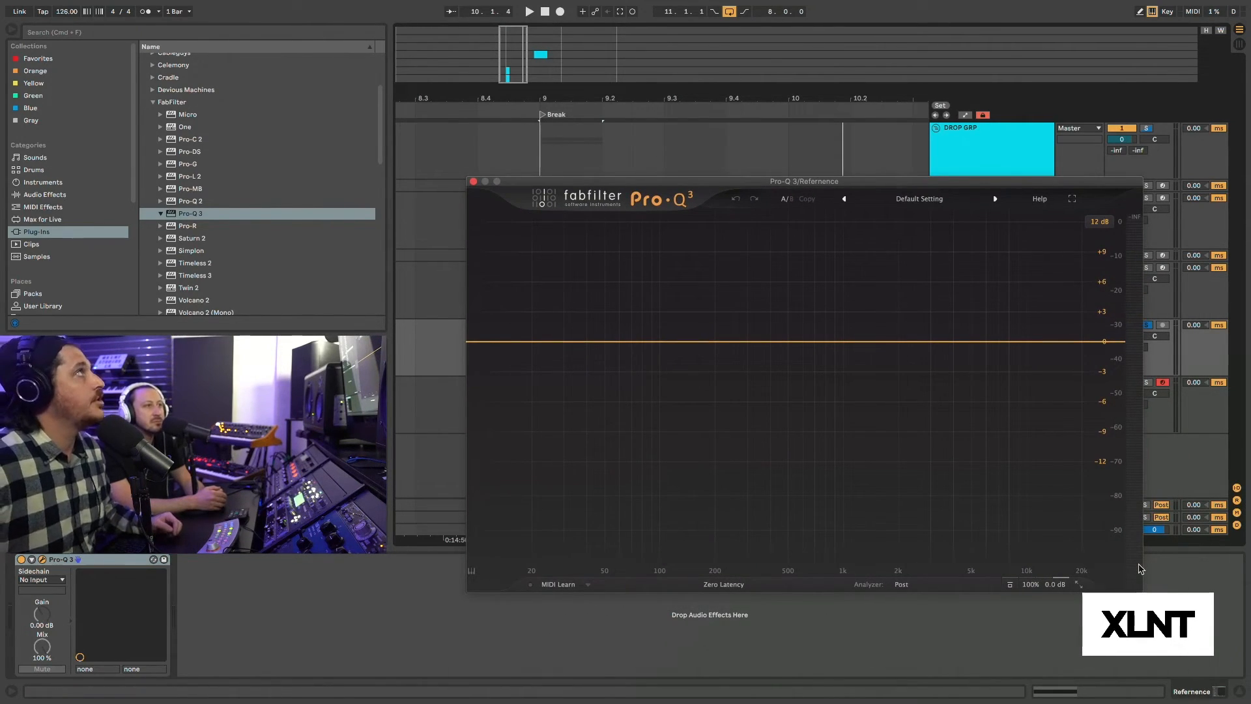
left_click(905, 585)
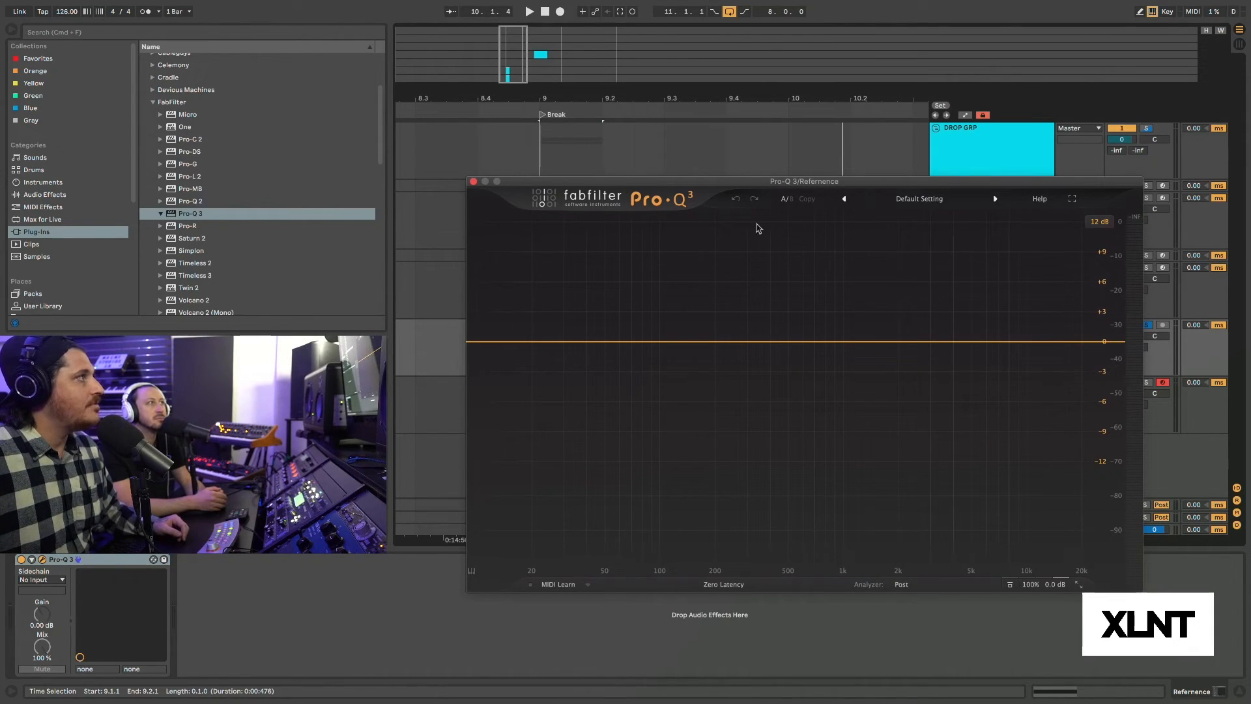
left_click(473, 182)
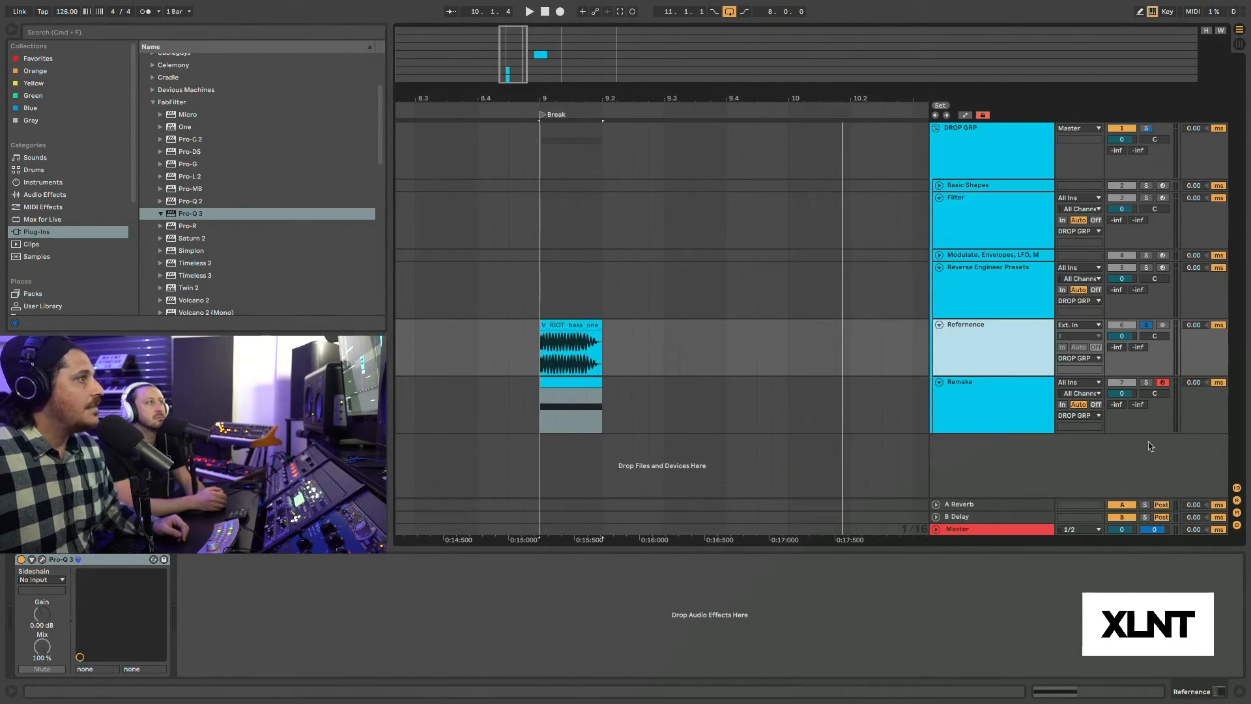
Play the Refernence clip, then solo the Remake track and play it for comparison.
left_click(1025, 405)
left_click(975, 343)
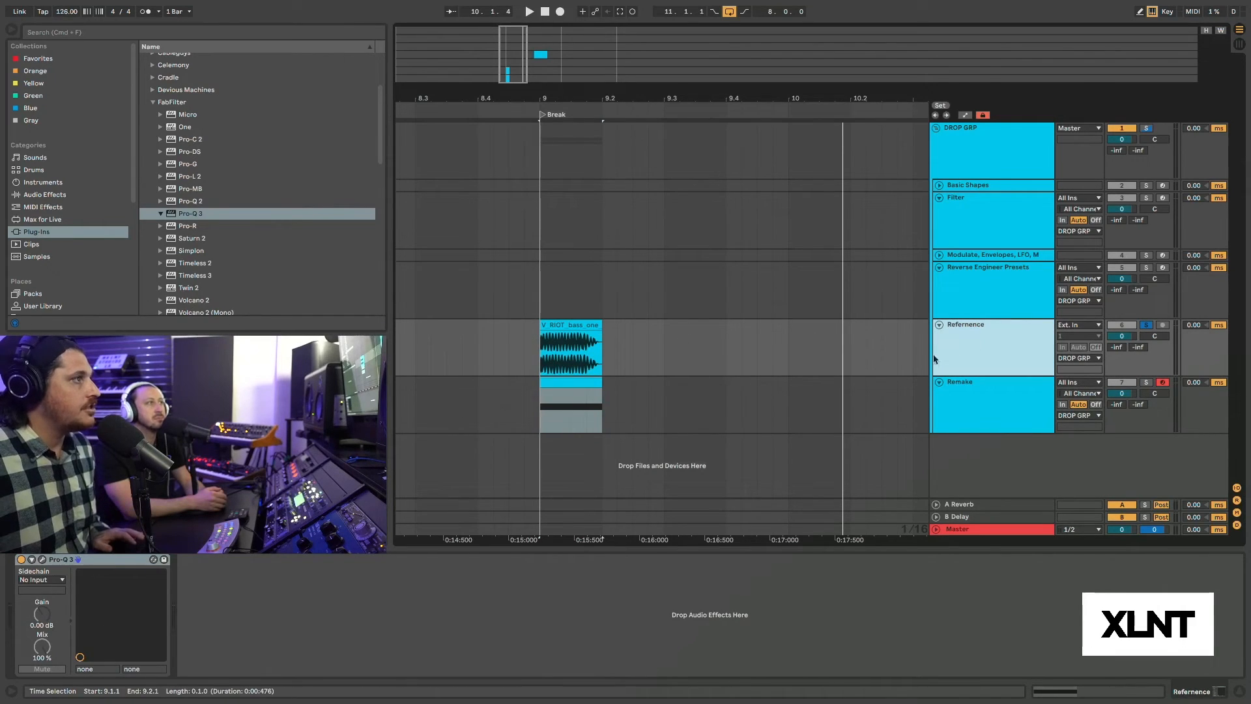
left_click(1010, 403)
left_click(572, 321)
key("space")
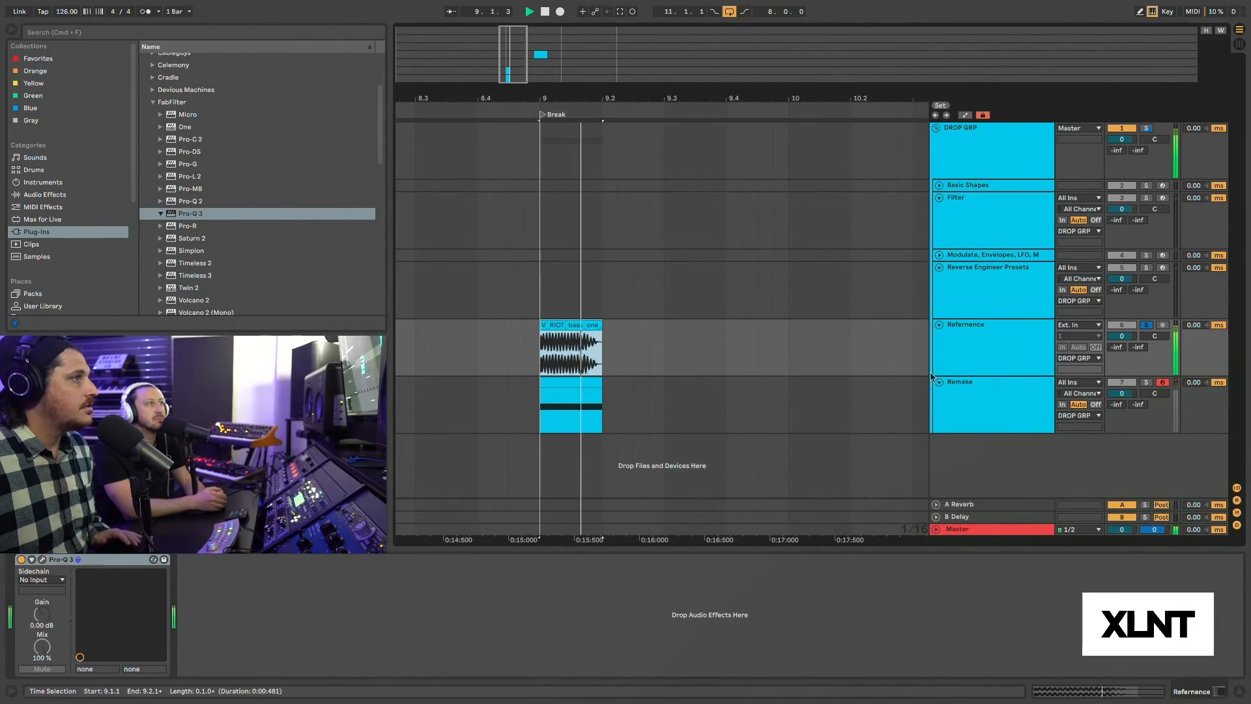
left_click(1026, 398)
left_click(1145, 382)
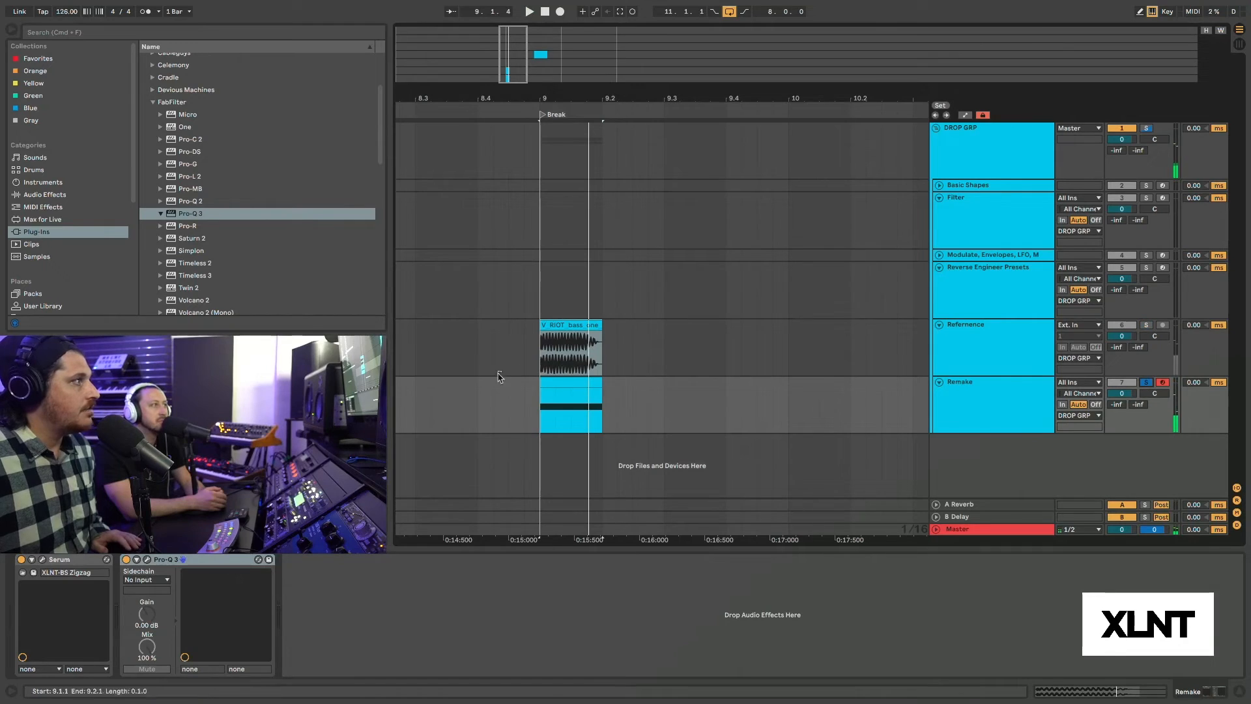
key("space")
key("space")
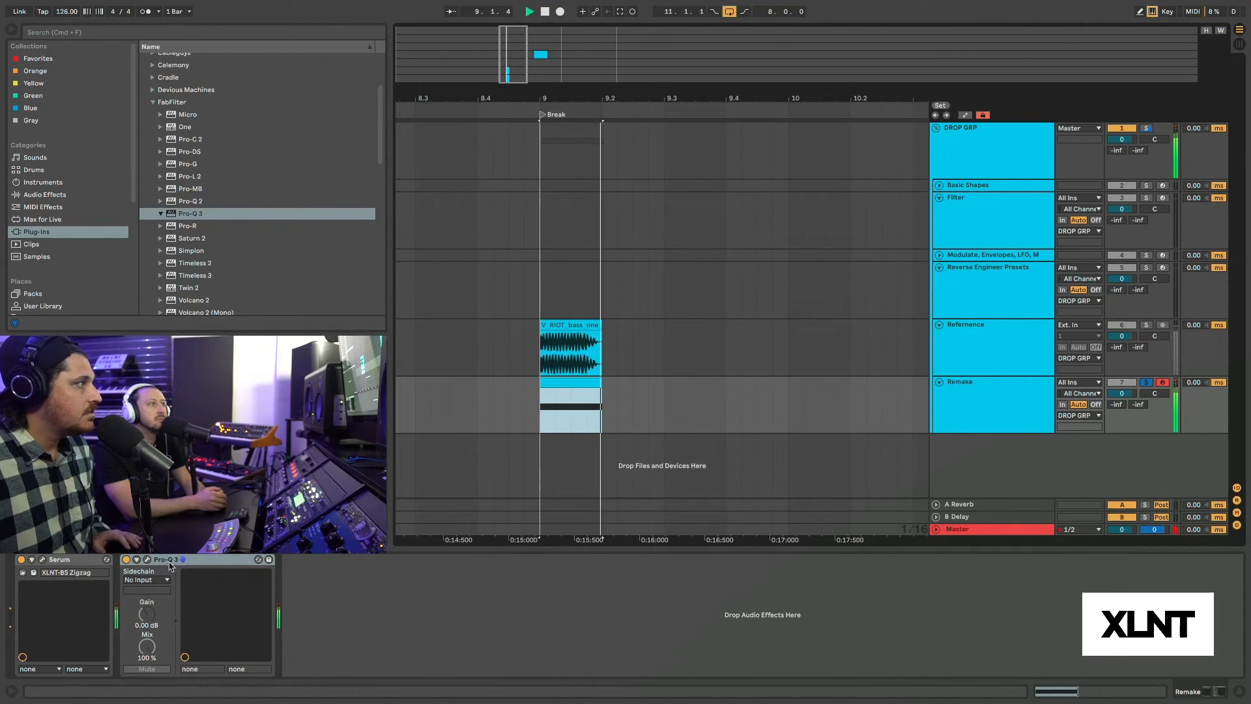
Open Pro-Q 3 on the Remake track and set its analyzer's external spectrum to Pro-Q 3/Refernence.
left_click(147, 559)
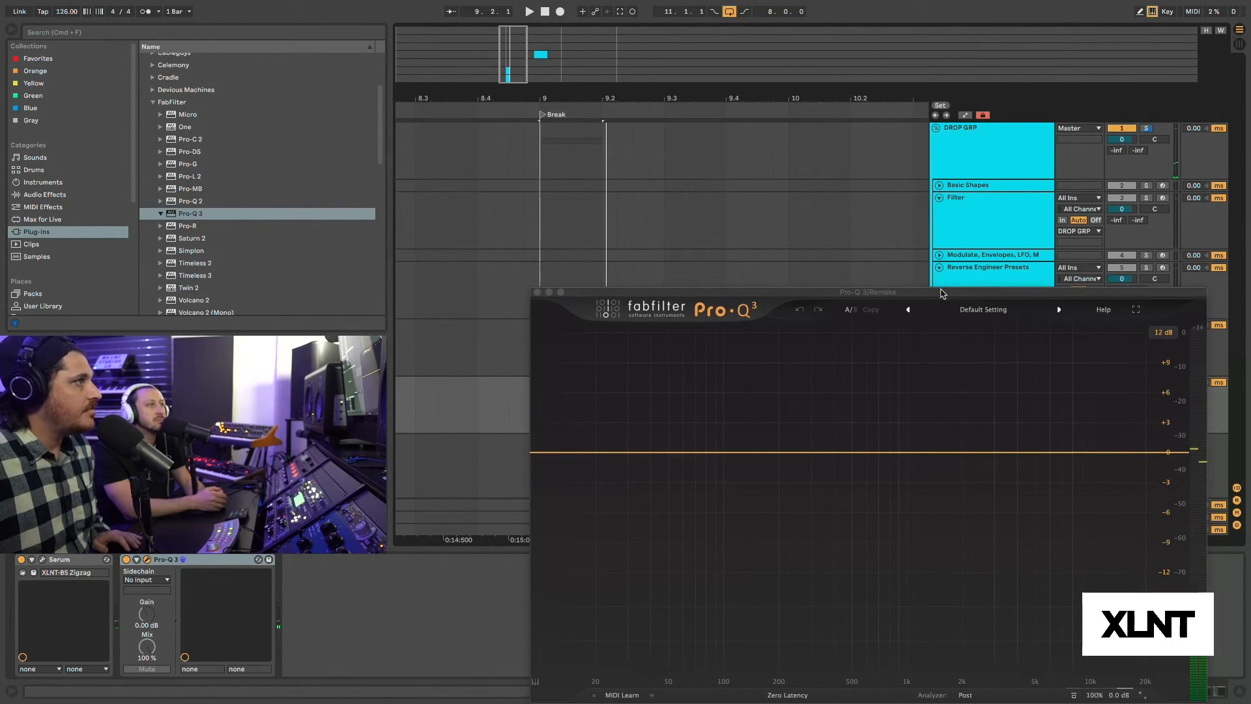
left_click_drag(940, 291, 889, 194)
left_click(908, 599)
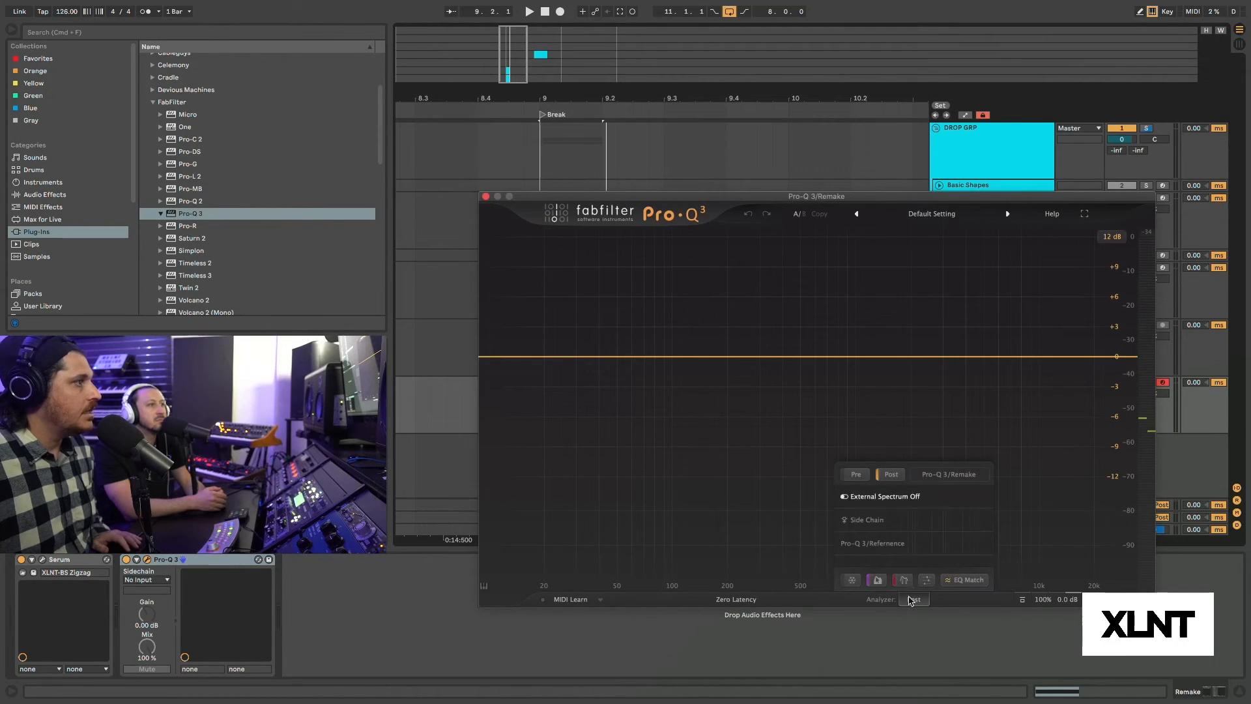
left_click(879, 544)
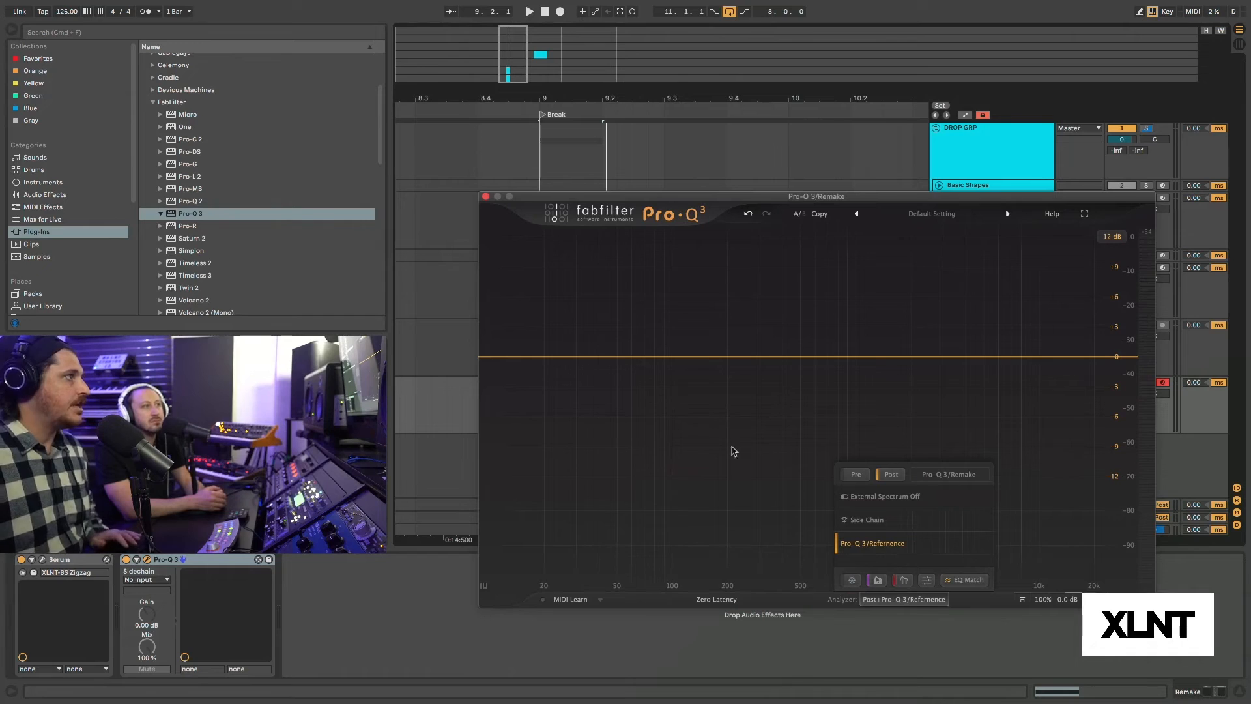
Play the loop to compare the Remake and Refernence spectra in the Pro-Q 3 analyzer.
key("space")
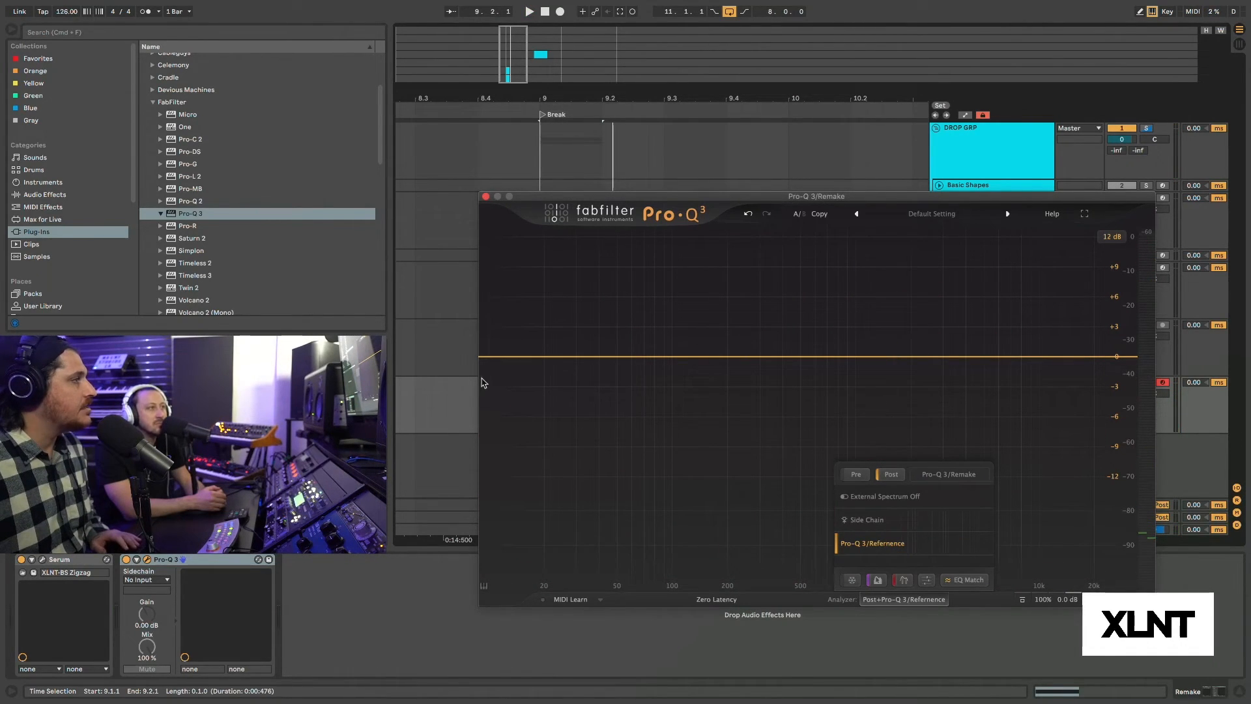
key("space")
key("space")
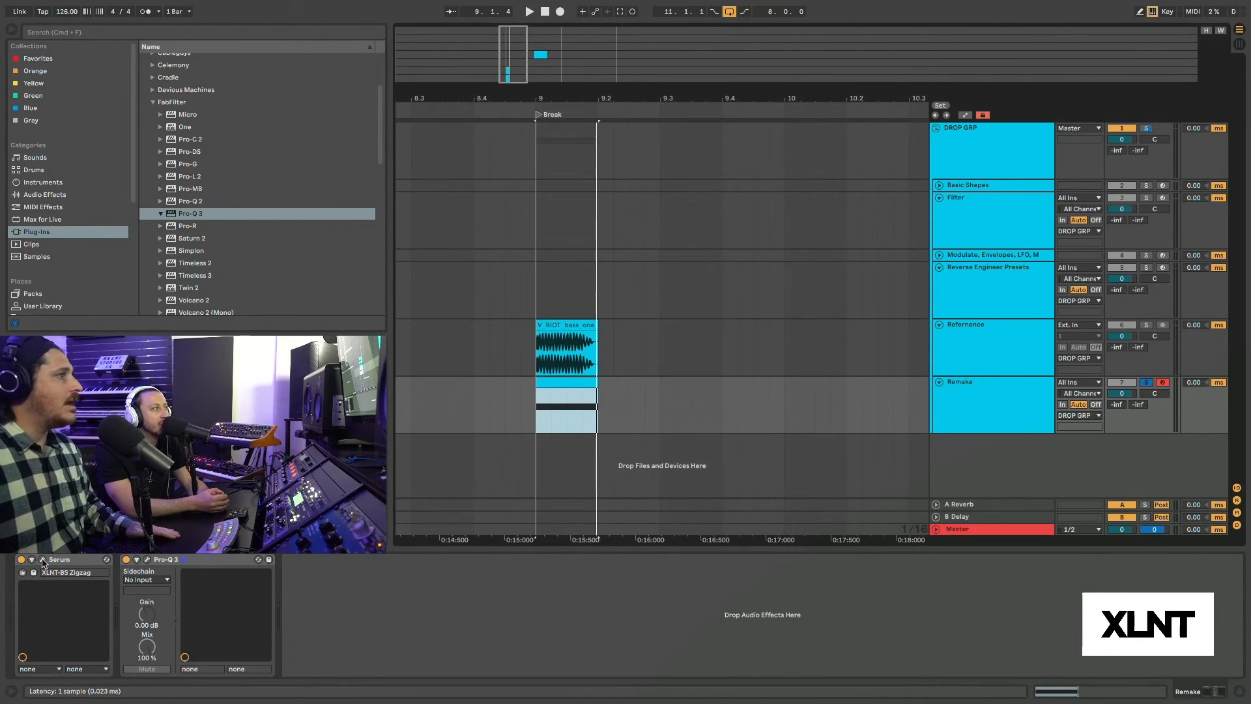
Reopen Serum on the Remake track and play the loop to compare Remake against Refernence.
left_click(42, 560)
left_click_drag(830, 79, 886, 82)
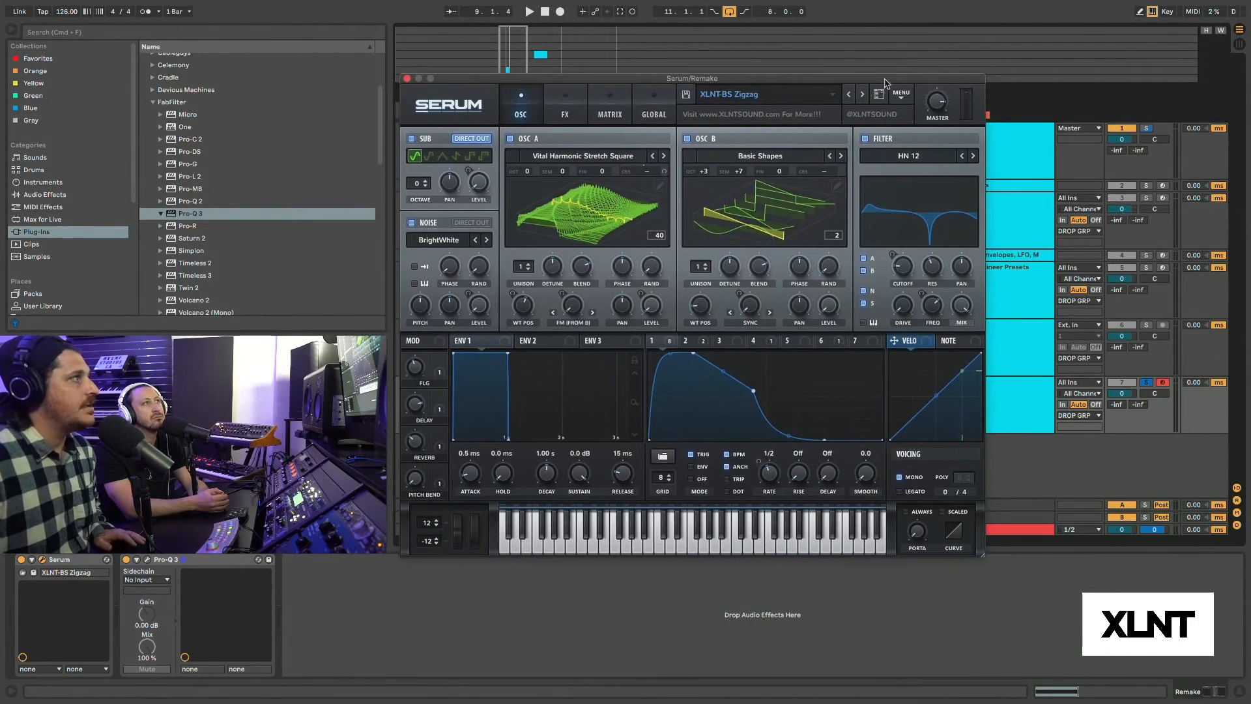
key("space")
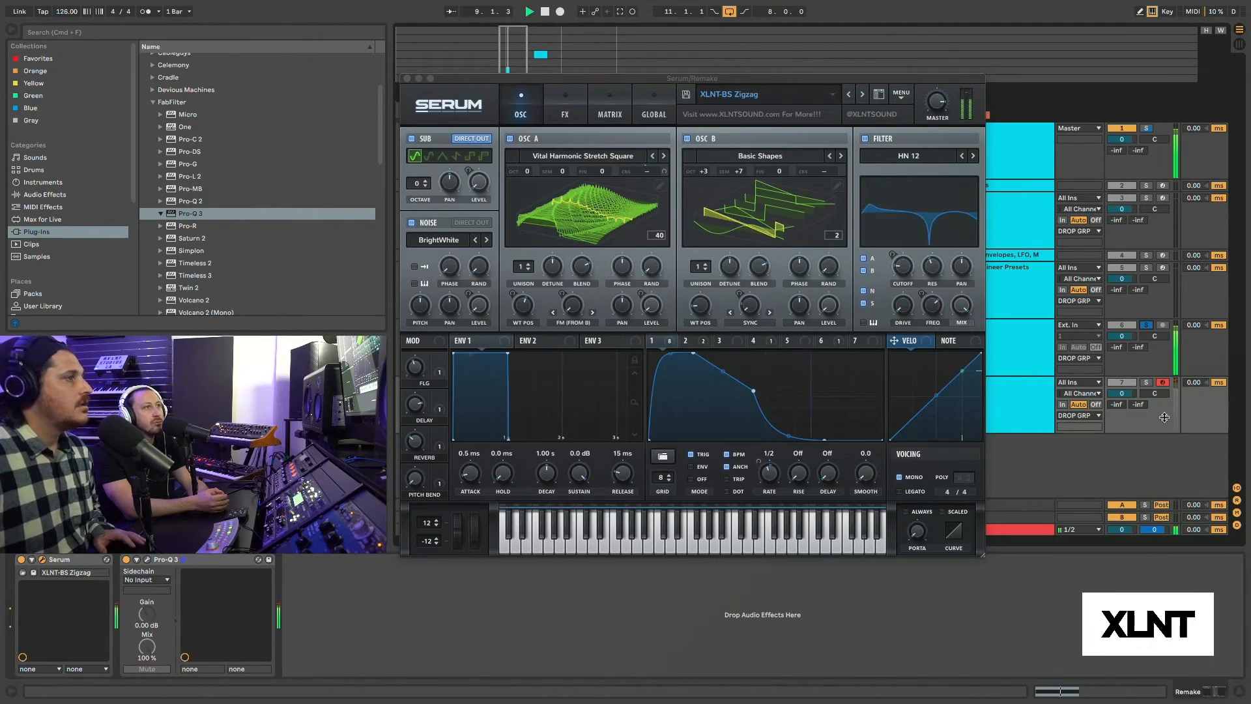
key("space")
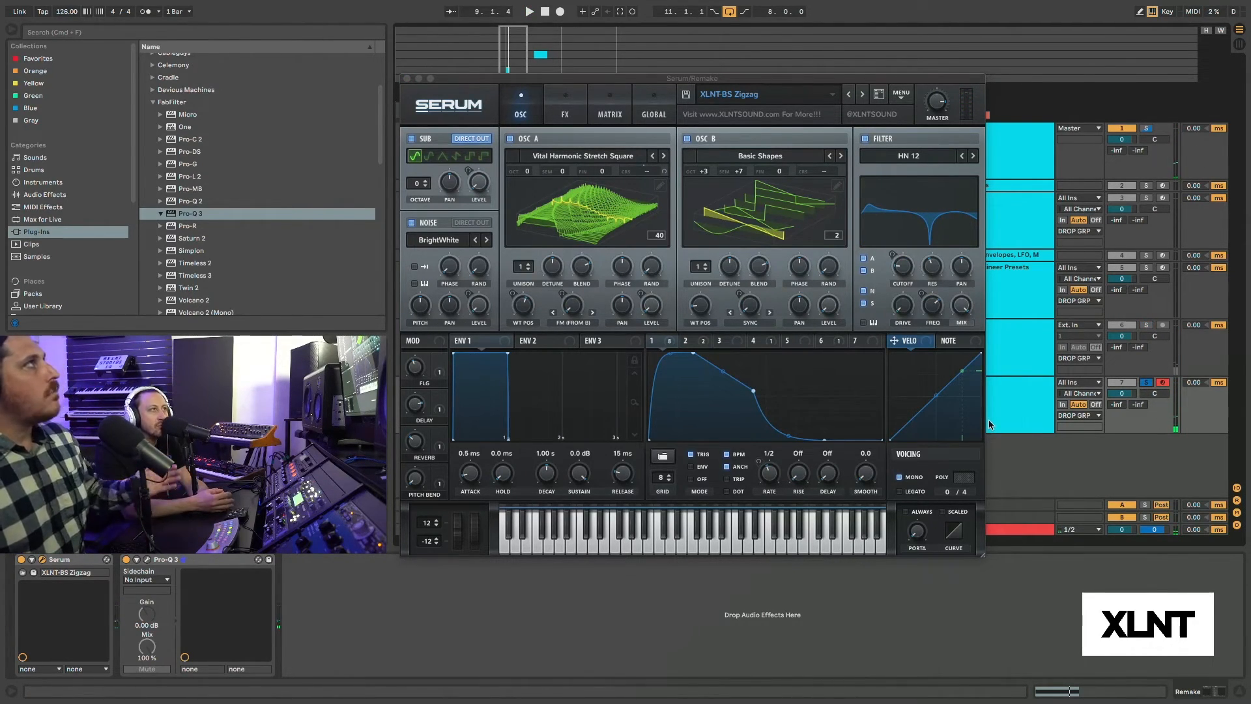
Reshape LFO 1 with a later midpoint, a slightly earlier peak and the end point at the cycle's end, comparing against Refernence.
left_click_drag(756, 394, 822, 397)
key("space")
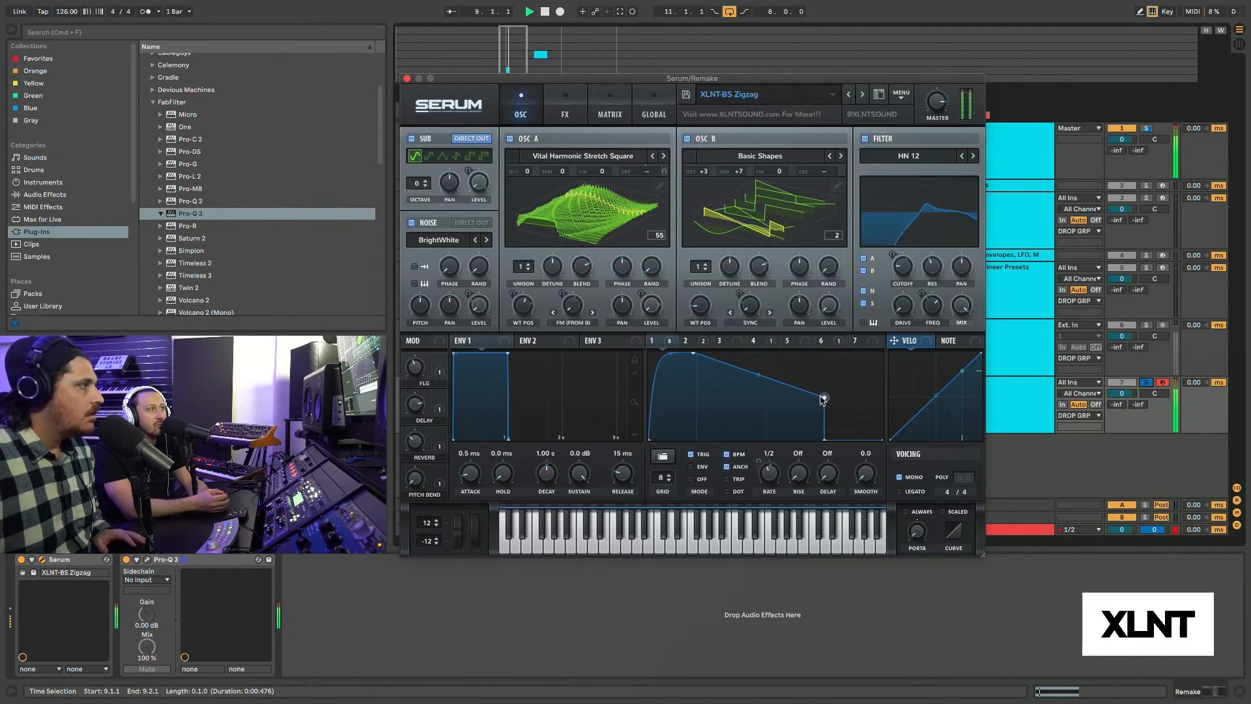
left_click(1147, 325)
left_click(1148, 383)
mouse_move(693, 353)
left_mouse_down()
mouse_move(744, 353)
mouse_move(689, 353)
left_mouse_up()
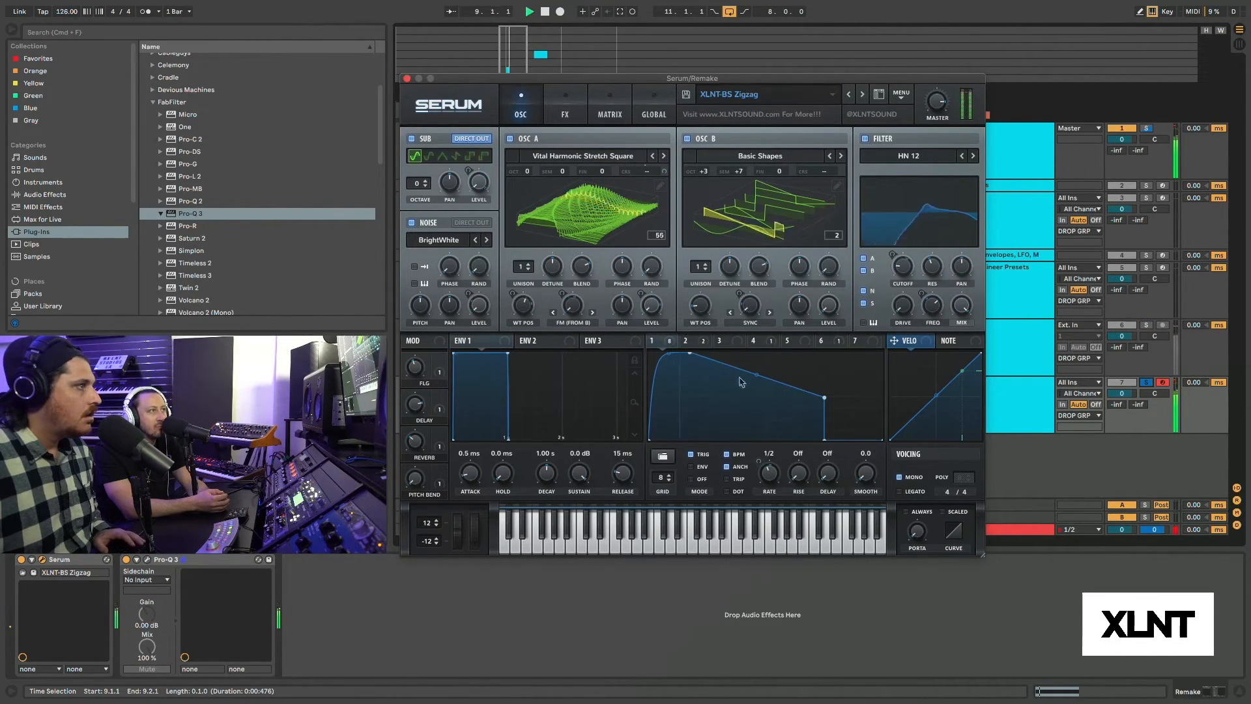
left_click_drag(824, 440, 883, 440)
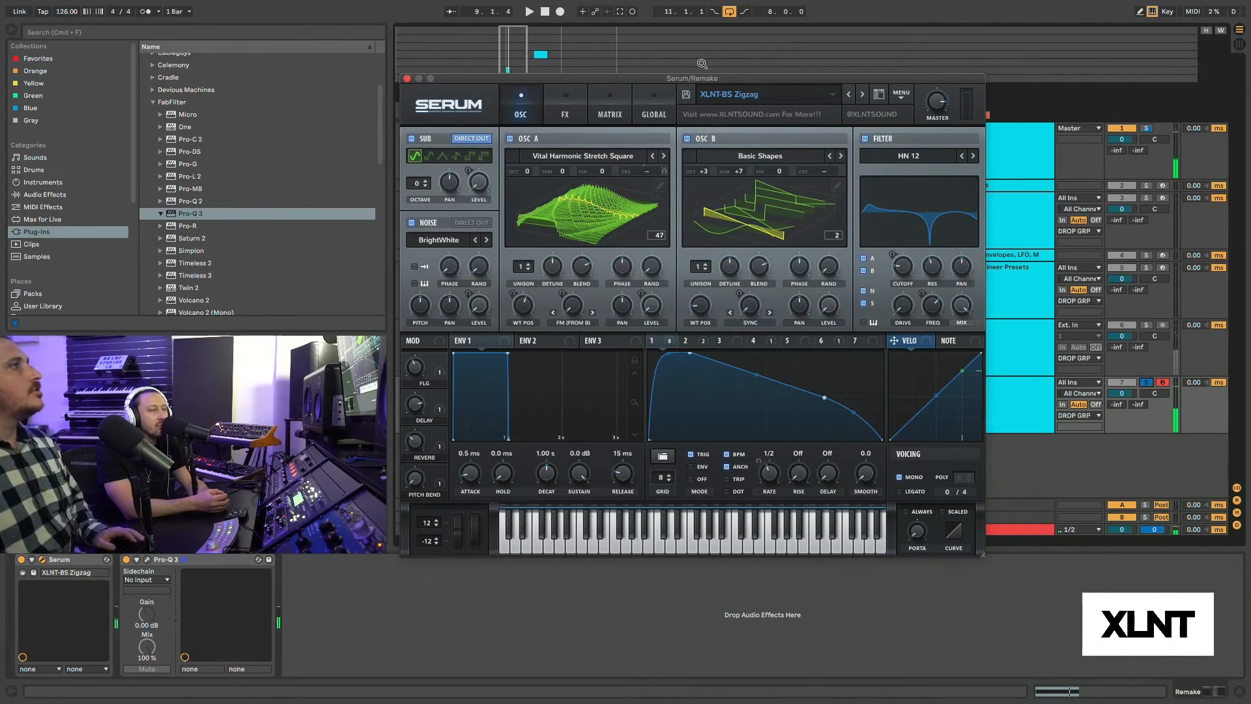
Set OSC B's semitones to 0 and its octave to +4, comparing Remake against Refernence during playback.
key("space")
left_click(1146, 326)
left_click(1144, 383)
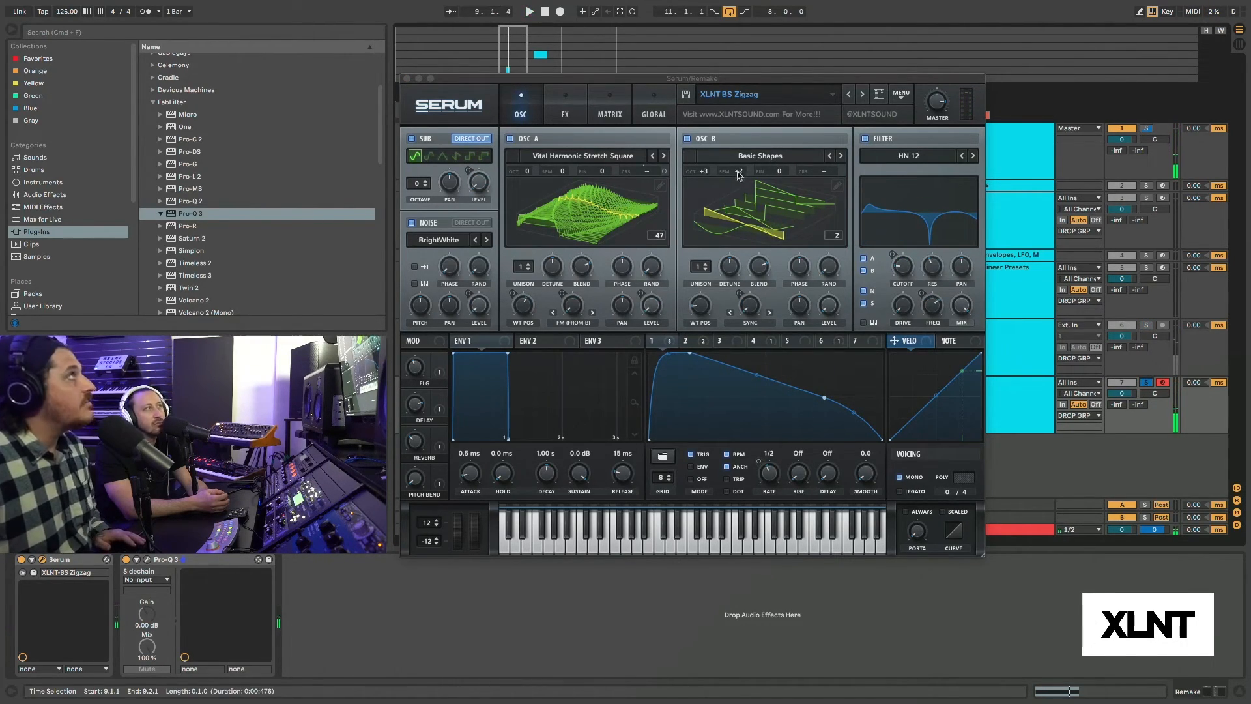
left_click_drag(738, 174, 736, 208)
key("space")
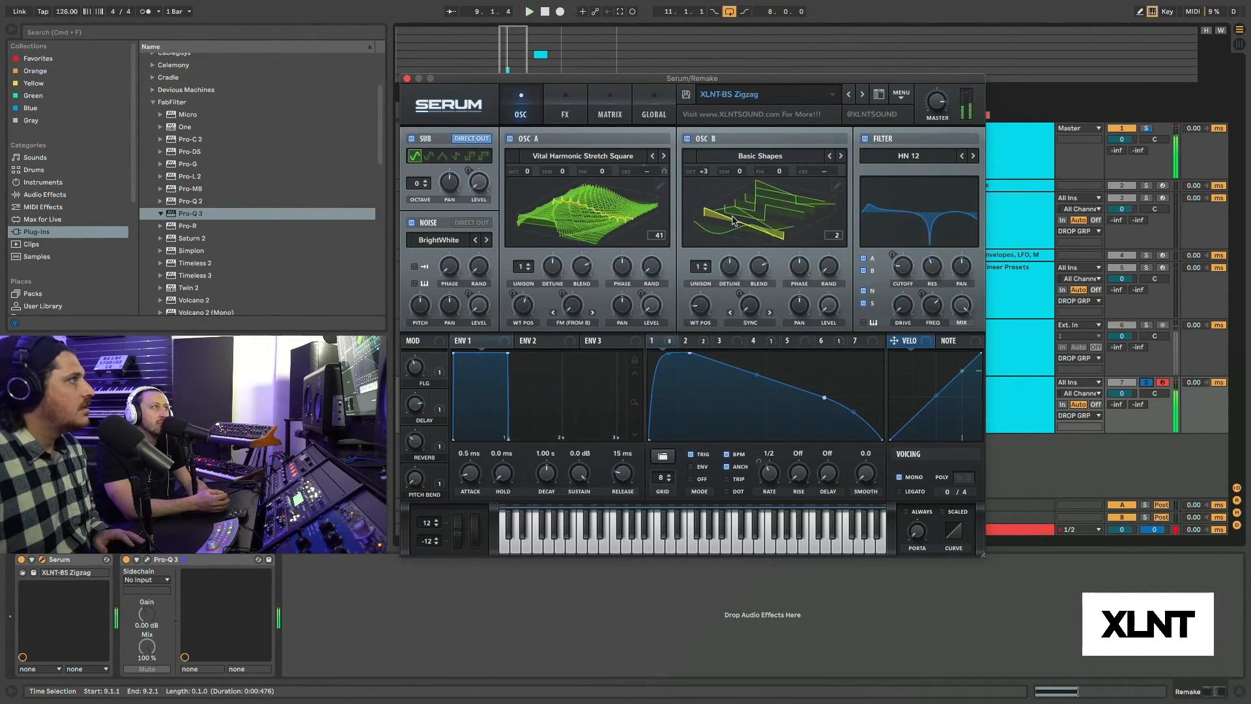
left_click_drag(711, 175, 715, 143)
left_click(1146, 325)
left_click(1148, 383)
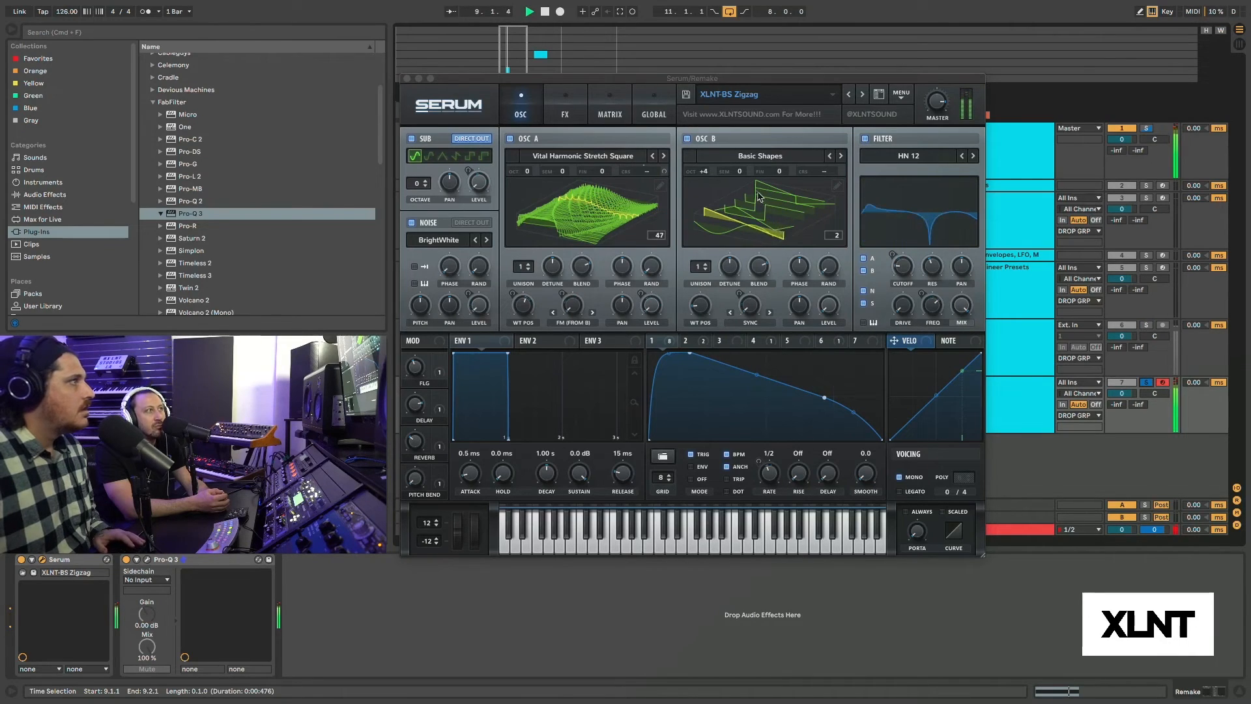
Set LFO 2's depth on OSC B's Sync warp to 7, the warp to about 1.35% and the octave to +3.
left_click(739, 295)
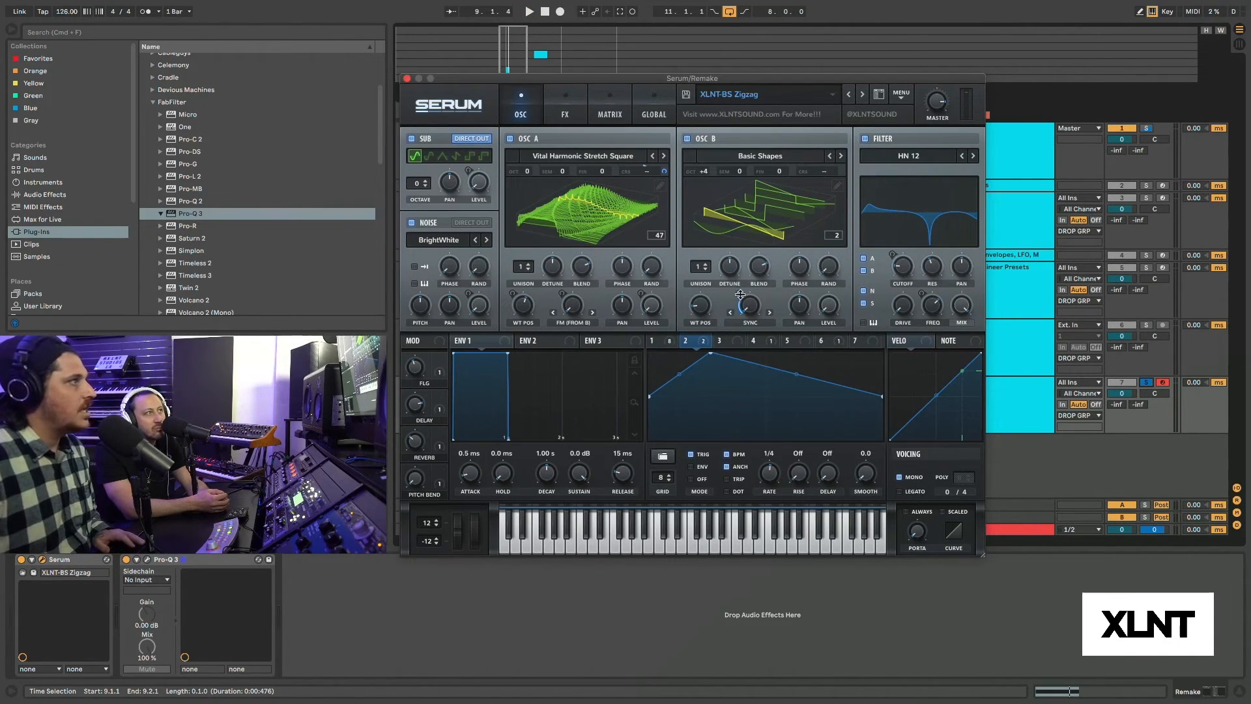
key("space")
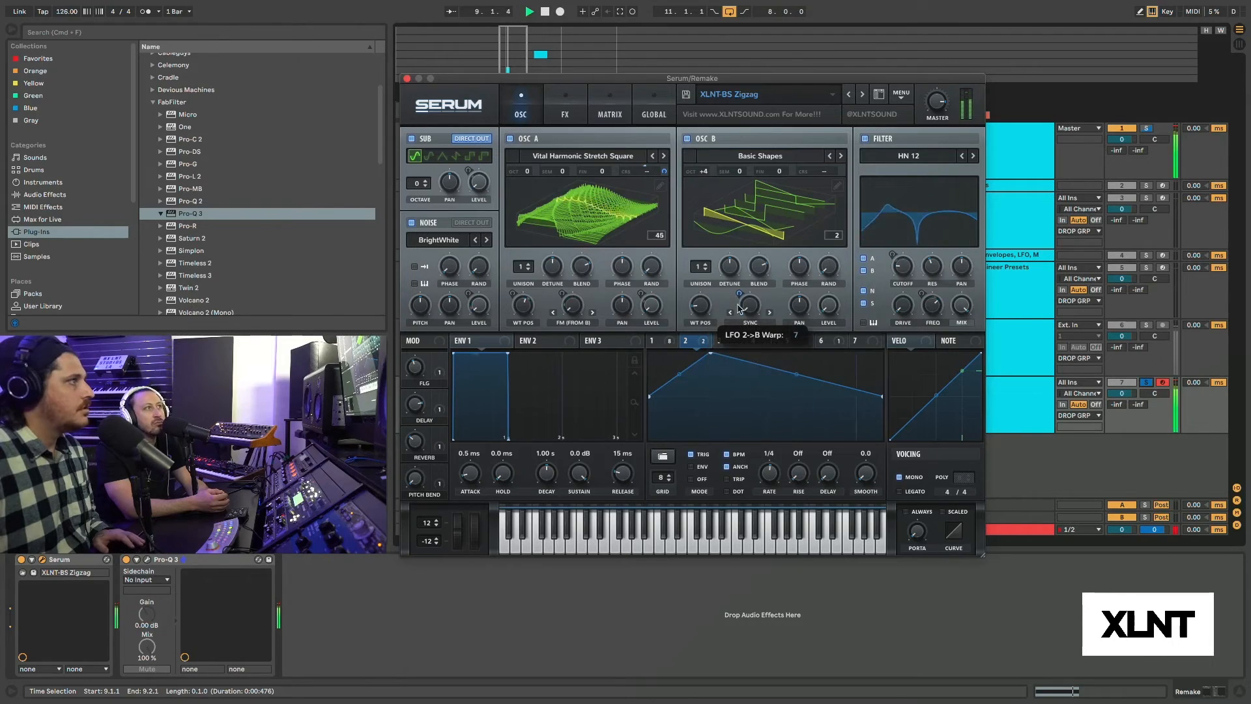
left_click_drag(708, 173, 709, 182)
key("space")
left_click_drag(753, 309, 740, 251)
key("space")
key("space")
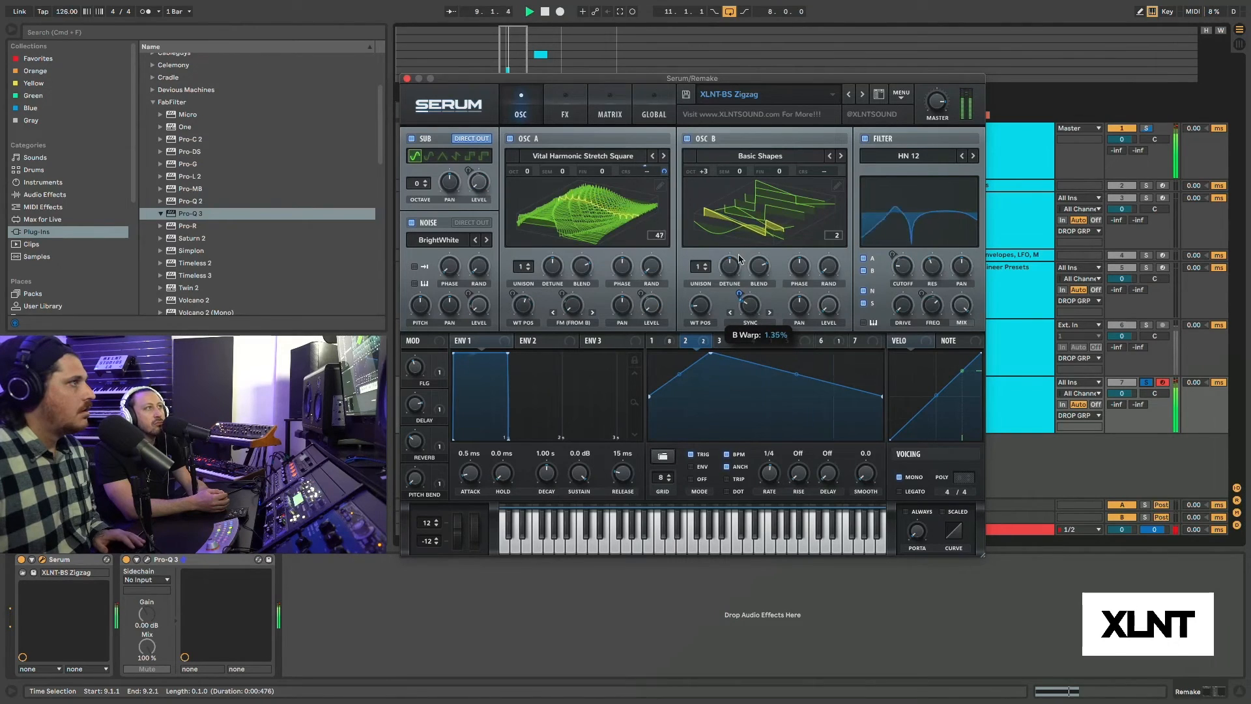
Inspect the LFO 1 and LFO 2 shapes during playback and compare Remake against Refernence.
left_click(673, 343)
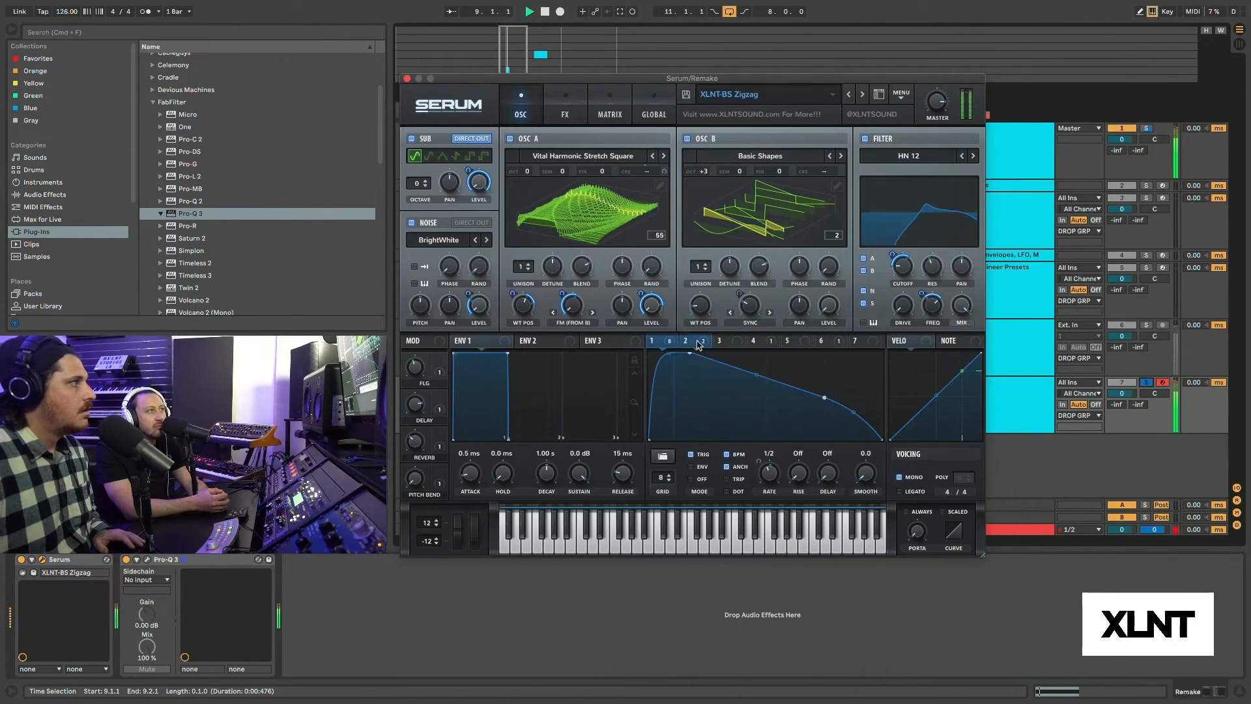
left_click(700, 344)
left_click(673, 343)
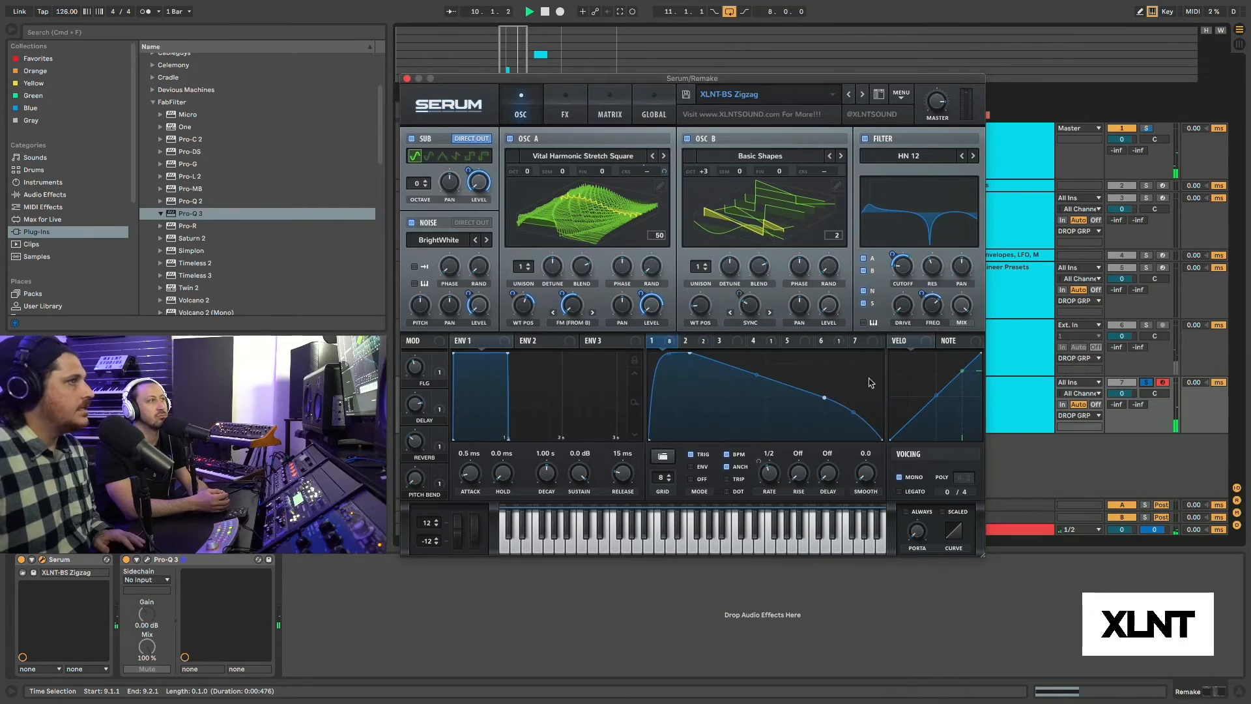
left_click(1146, 325)
left_click(1147, 383)
key("space")
Turn OSC B off, audition the sound and load the Analog Basic Shapes wavetable into OSC A.
left_click(687, 138)
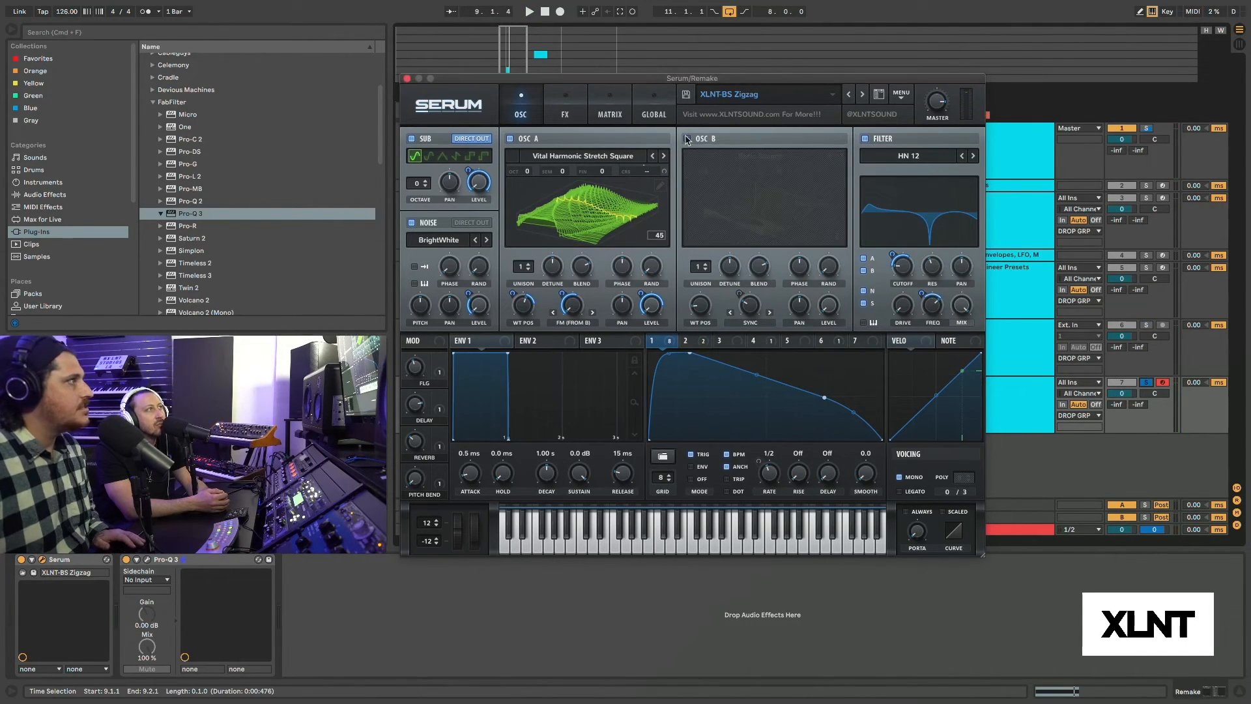
key("space")
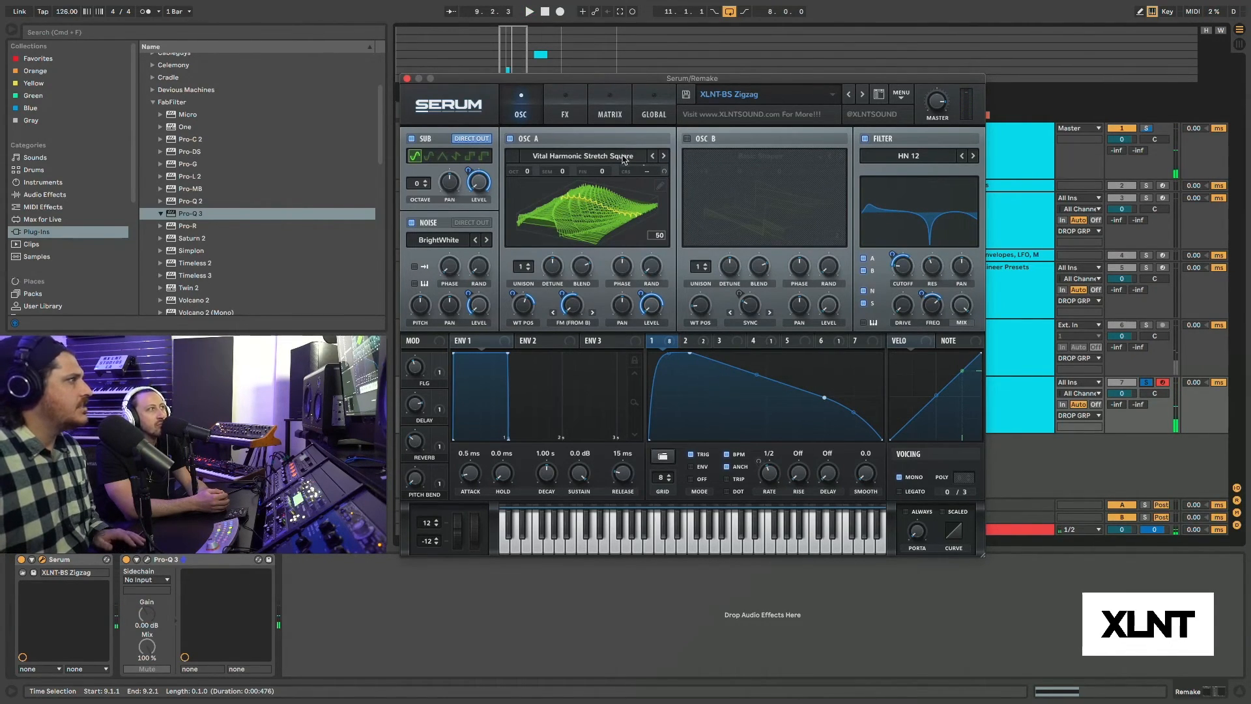
left_click(583, 156)
mouse_move(610, 205)
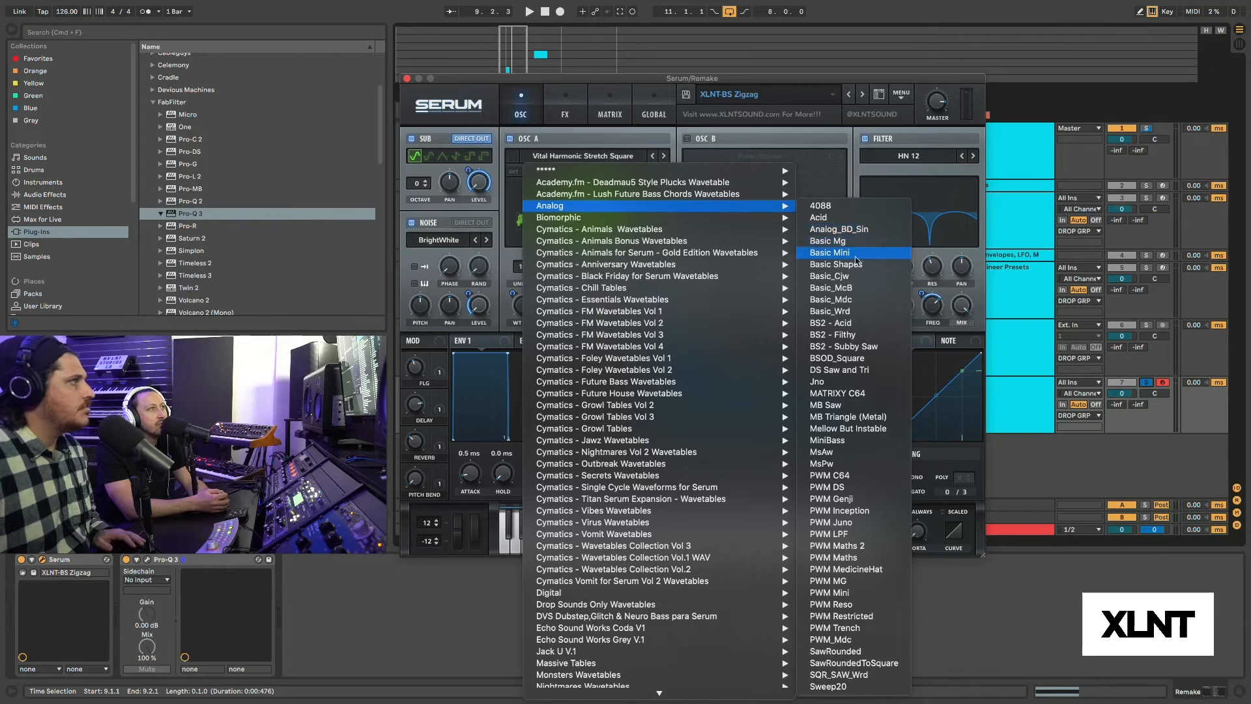
left_click(803, 265)
Remove the LFO 1 modulator from OSC A's wavetable position and turn OSC B back on during playback.
right_click(575, 319)
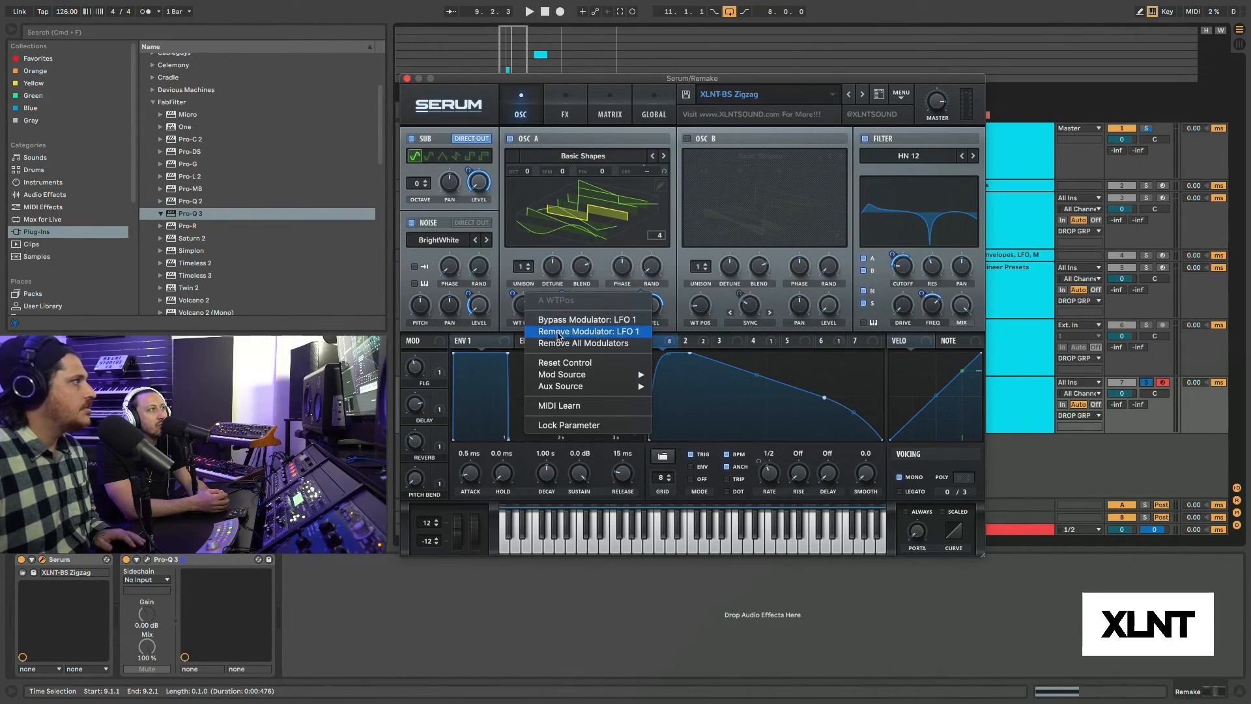
left_click(573, 334)
key("space")
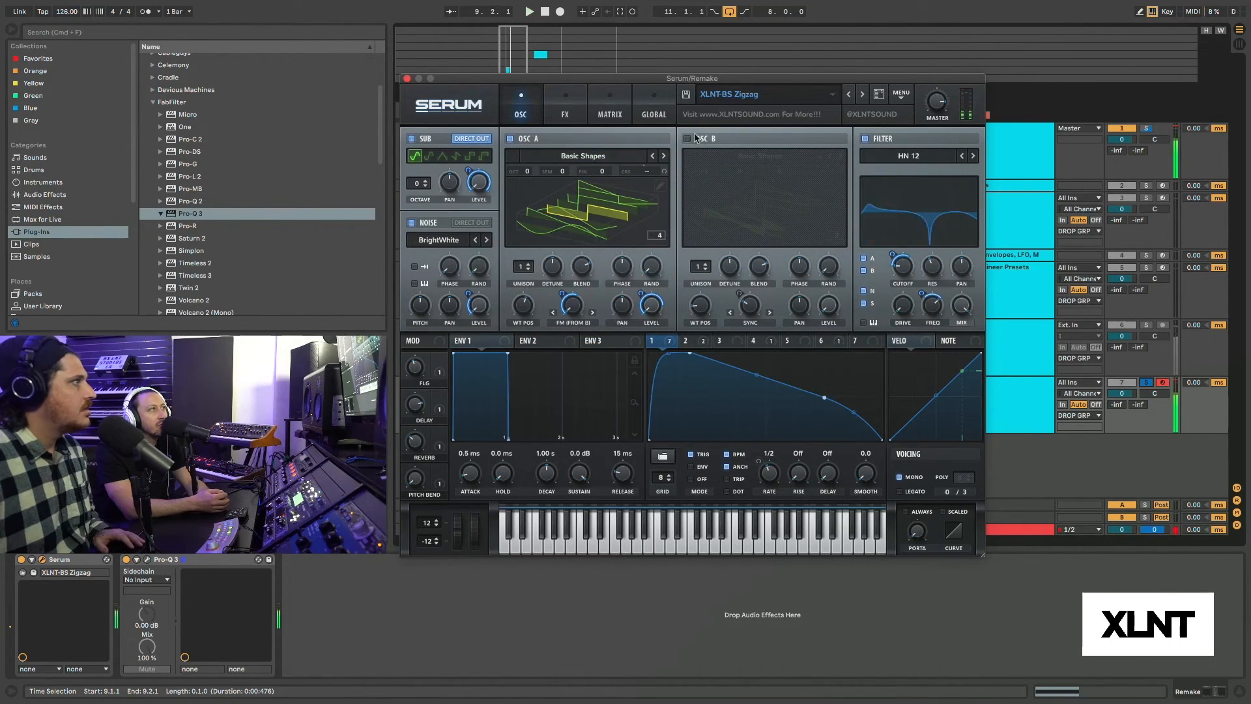
left_click(688, 139)
Set OSC B's semitones to +5, comparing Remake against Refernence before and after the change.
left_click(1146, 325)
left_click(1146, 385)
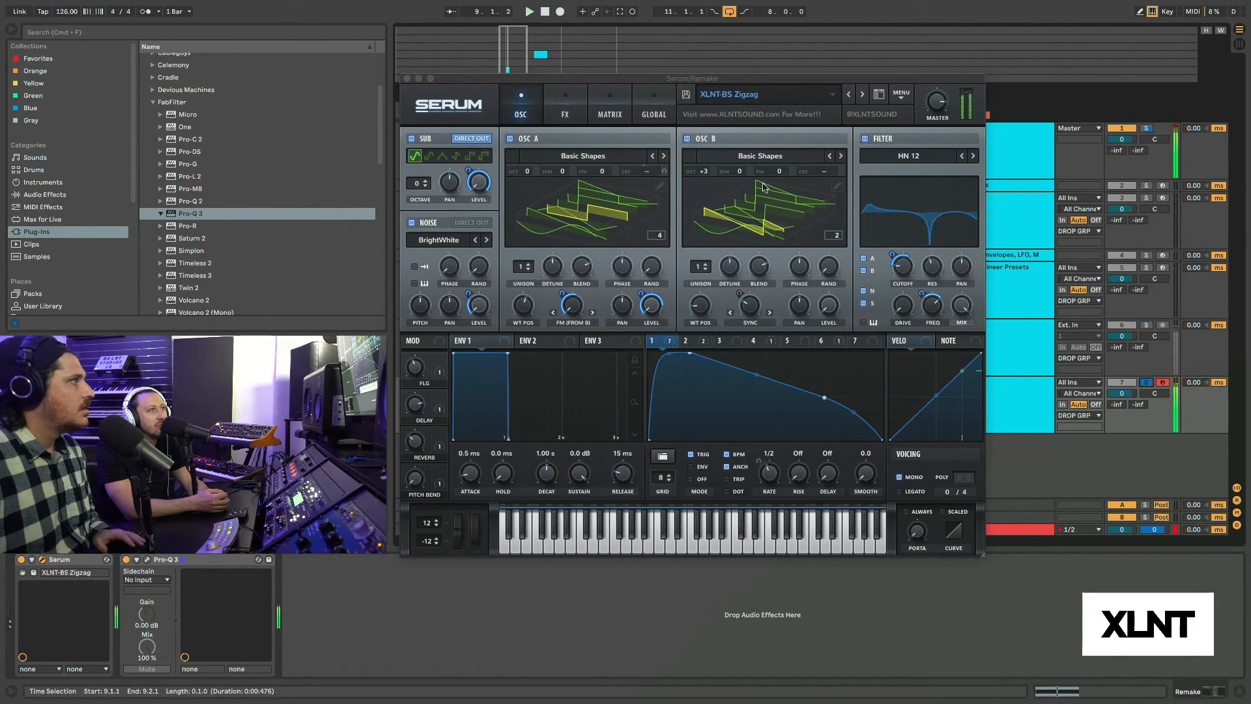
left_click_drag(704, 171, 747, 139)
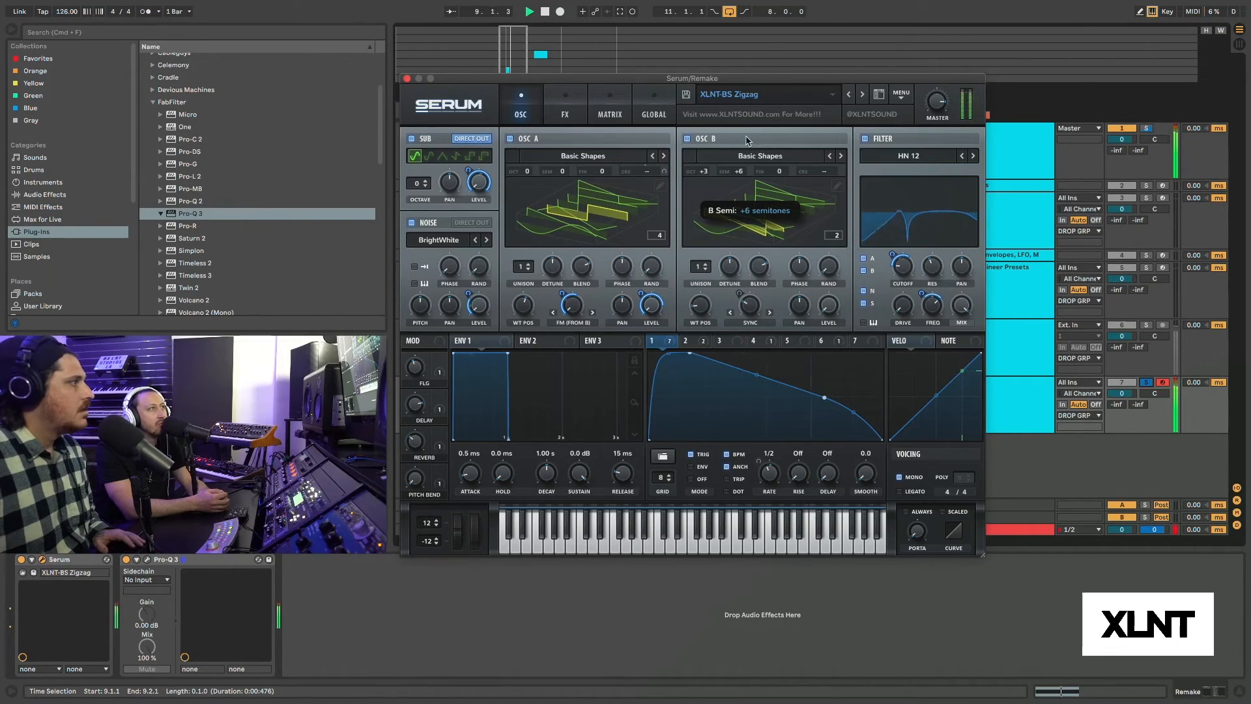
left_click(1146, 325)
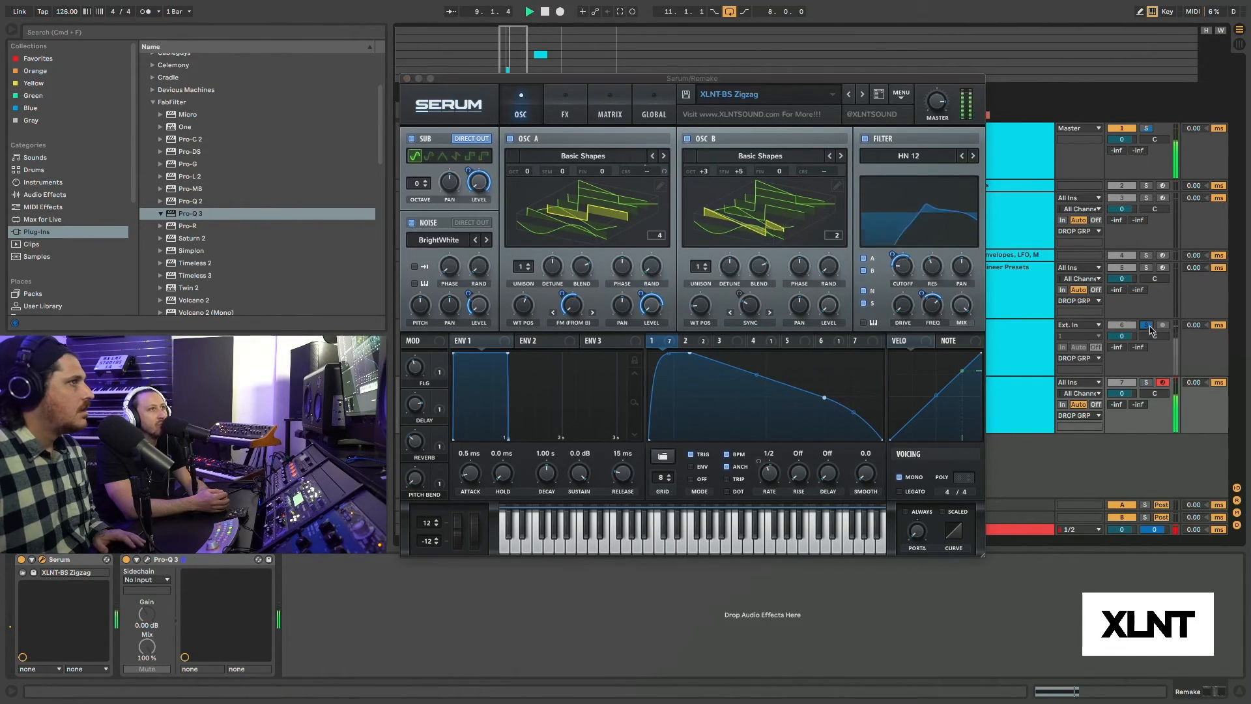
left_click(1147, 383)
Reshape LFO 1 with a later peak and move its lower midpoint close to the cycle's end.
left_click_drag(690, 353, 745, 334)
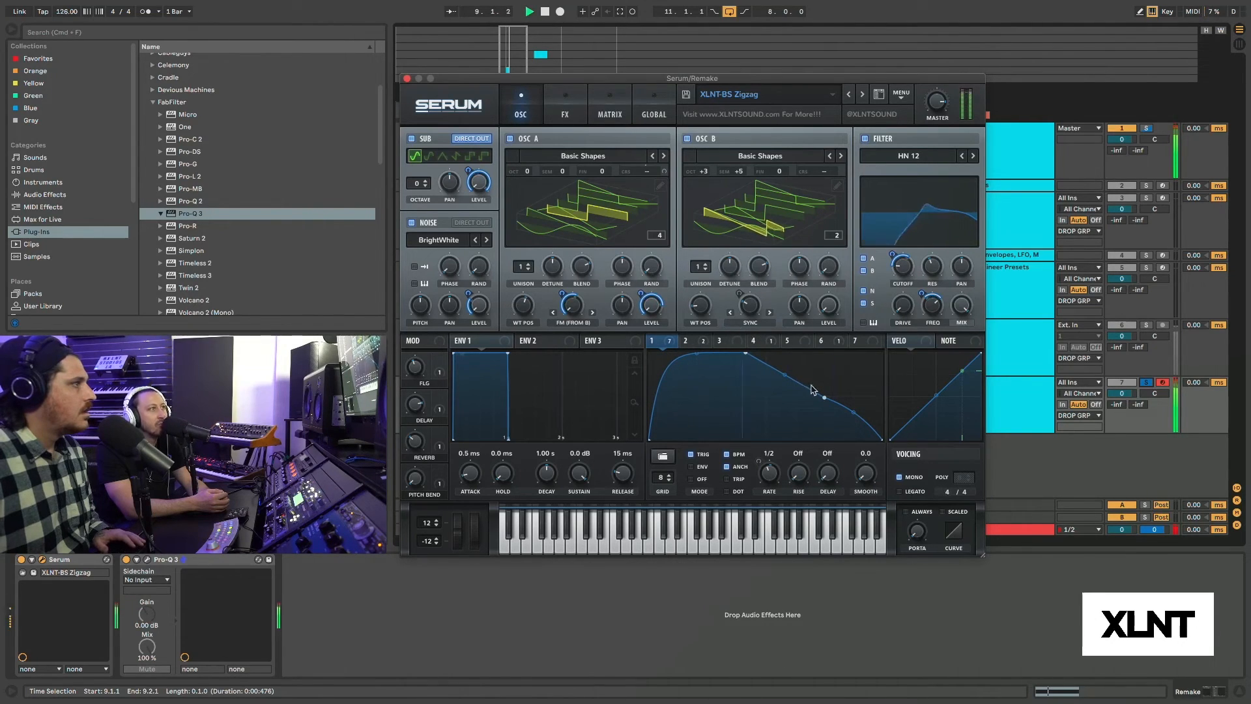
left_click_drag(825, 397, 877, 393)
key("space")
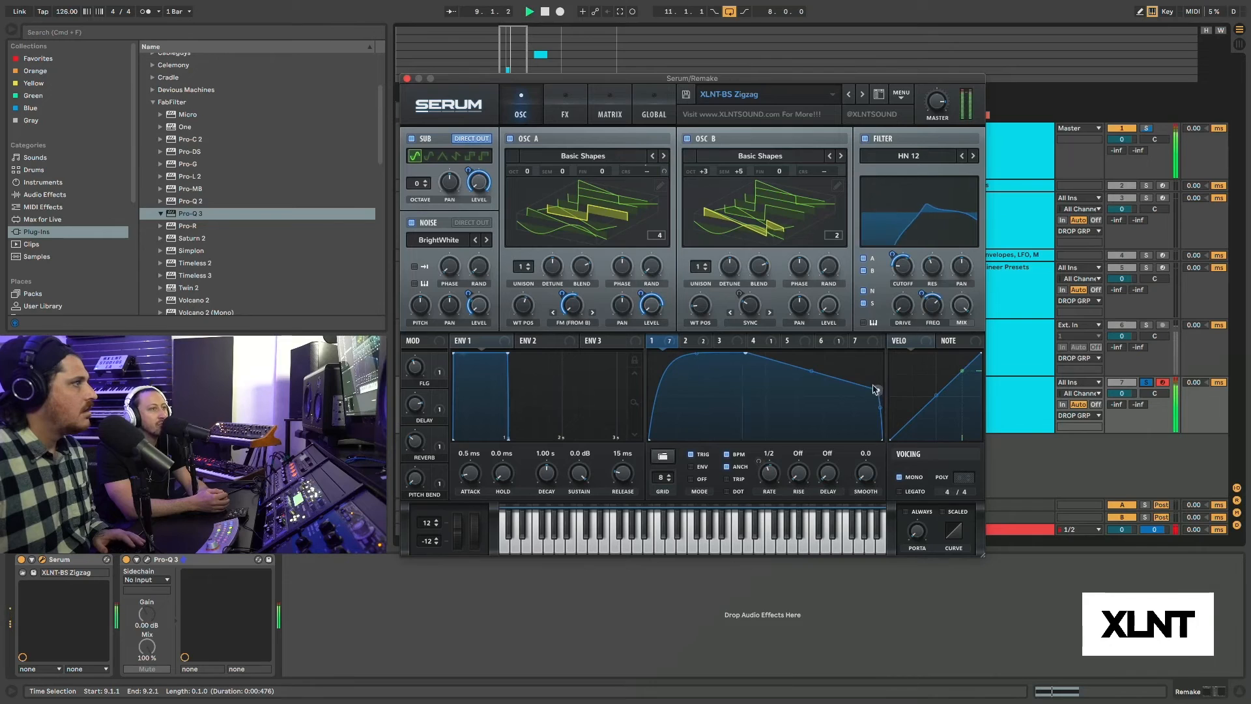
Reshape LFO 2 into a falling line by moving its peak down to the bottom at the cycle's end.
left_click(760, 342)
left_click(692, 342)
key("space")
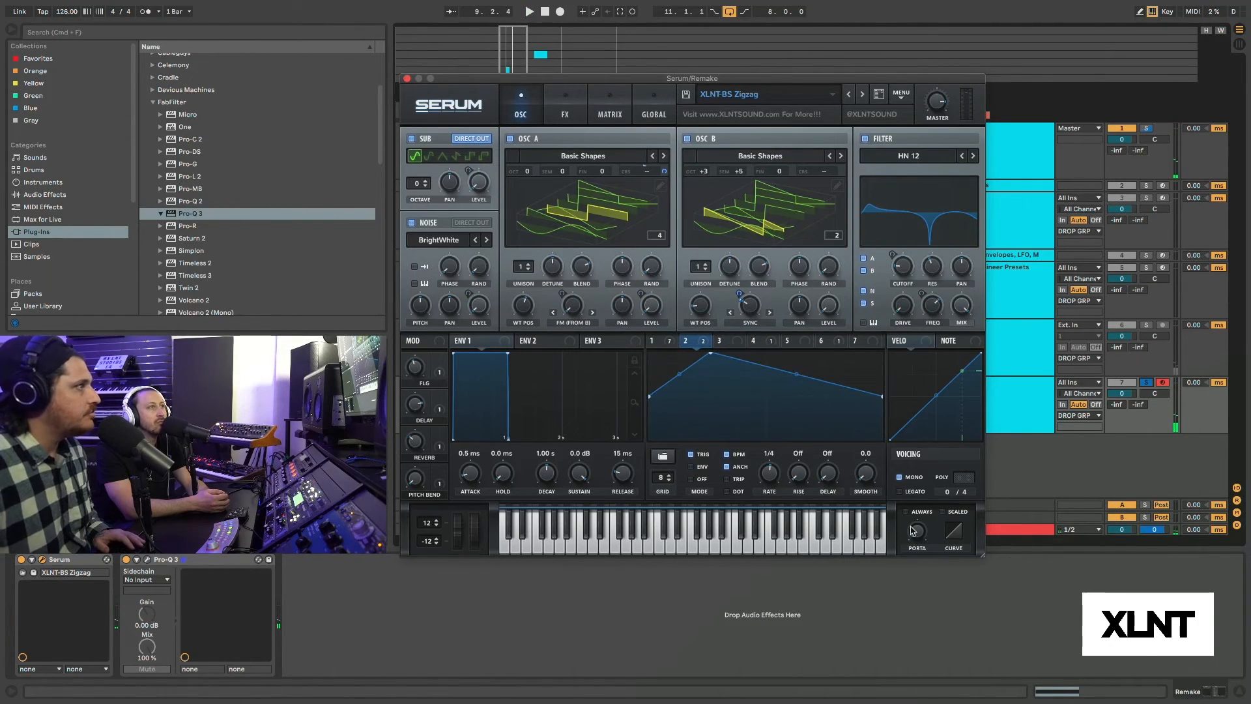
key("space")
left_click_drag(711, 352, 882, 440)
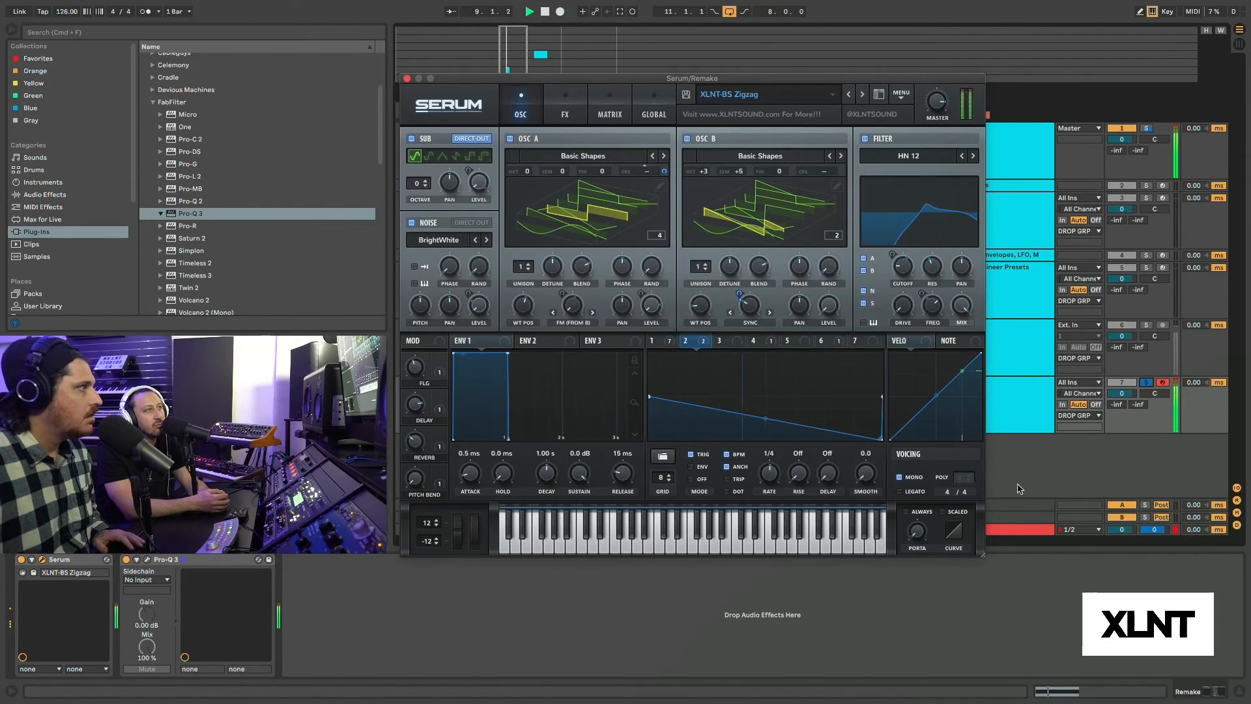
Lower LFO 4's opening peak to just above mid-height and shift it later, comparing Remake against Refernence.
left_click(753, 341)
key("space")
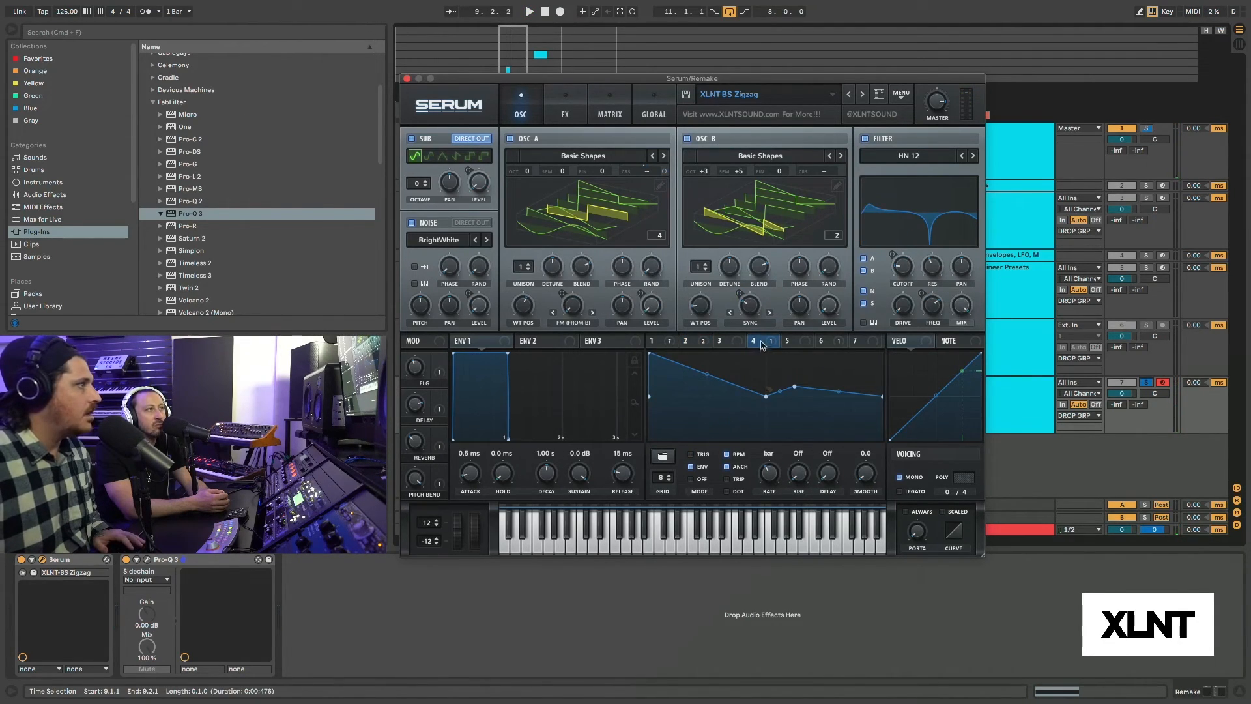
key("space")
left_click_drag(649, 353, 689, 385)
left_click(1146, 325)
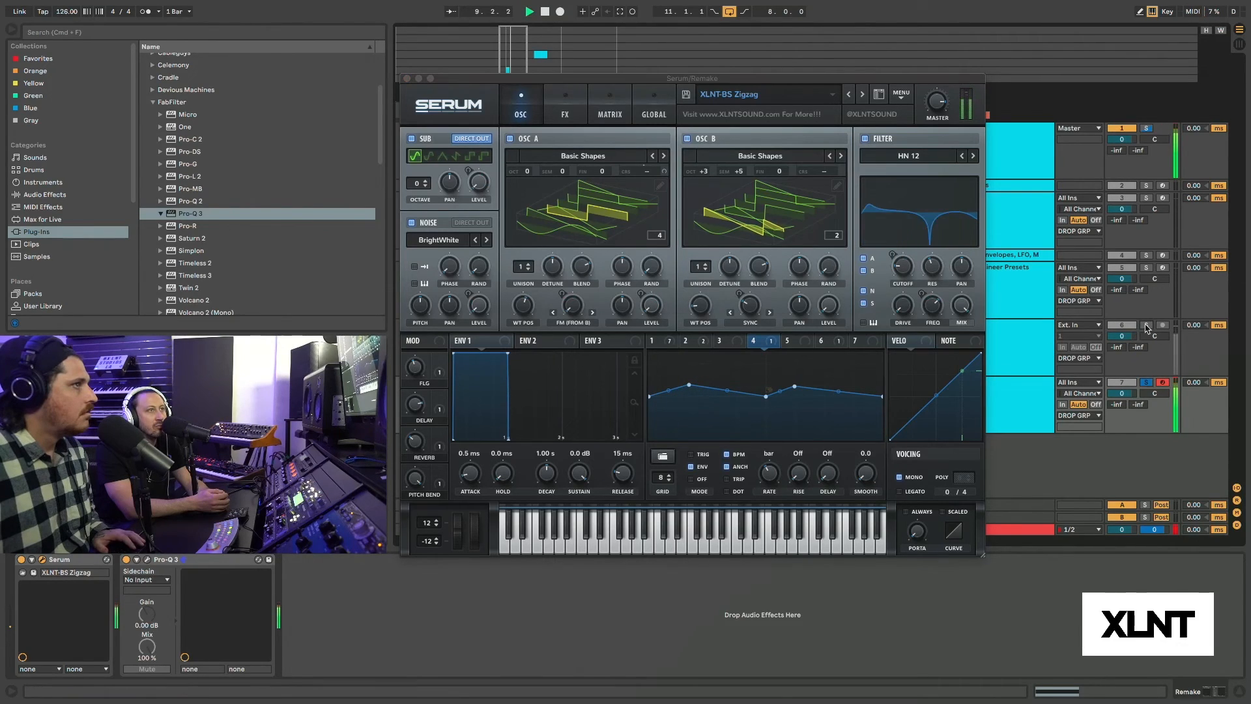
left_click(1145, 382)
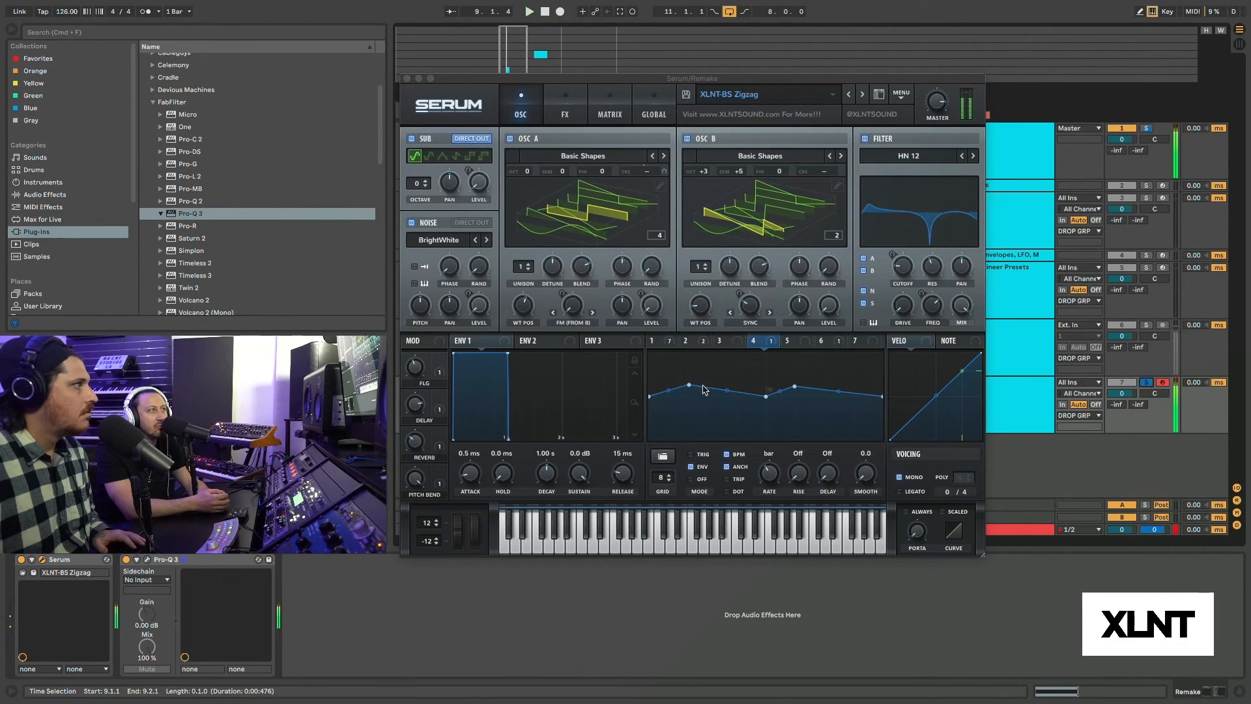
Flatten LFO 4's early peak to about mid-height, slightly later in the cycle, and audition the result repeatedly.
left_click_drag(692, 388, 706, 398)
key("space")
key("space")
key("space")
key("space")
key("space")
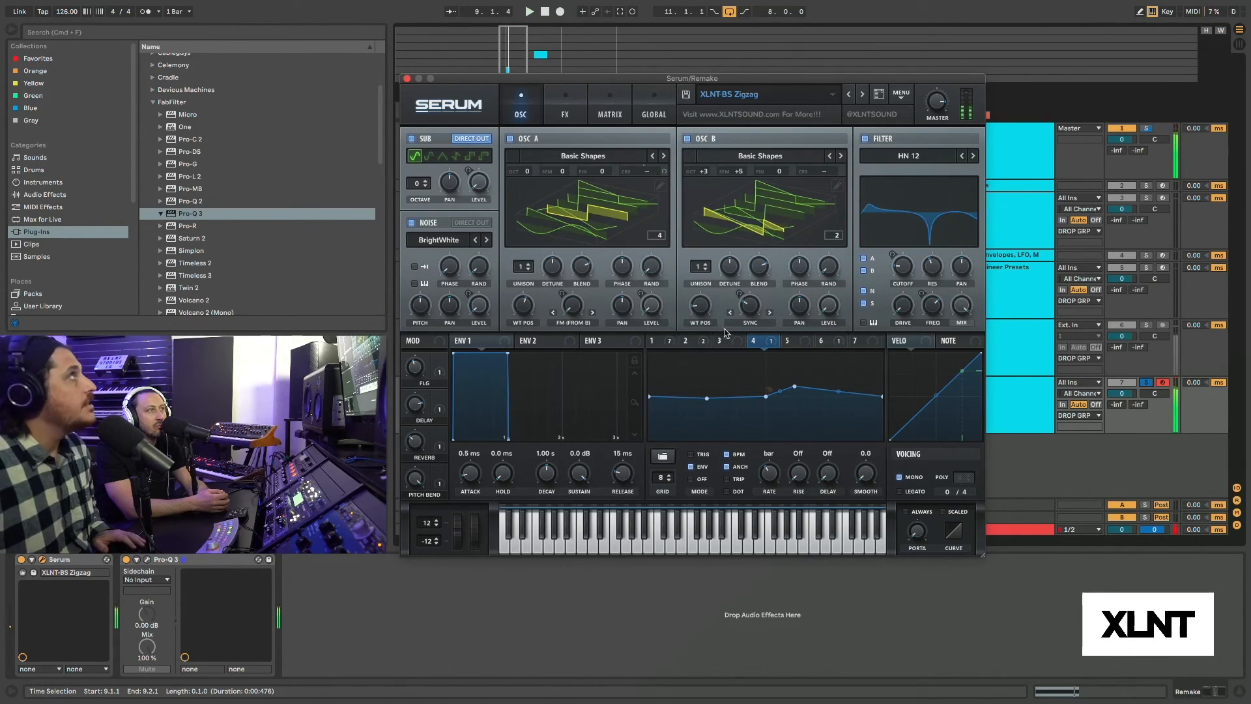
key("space")
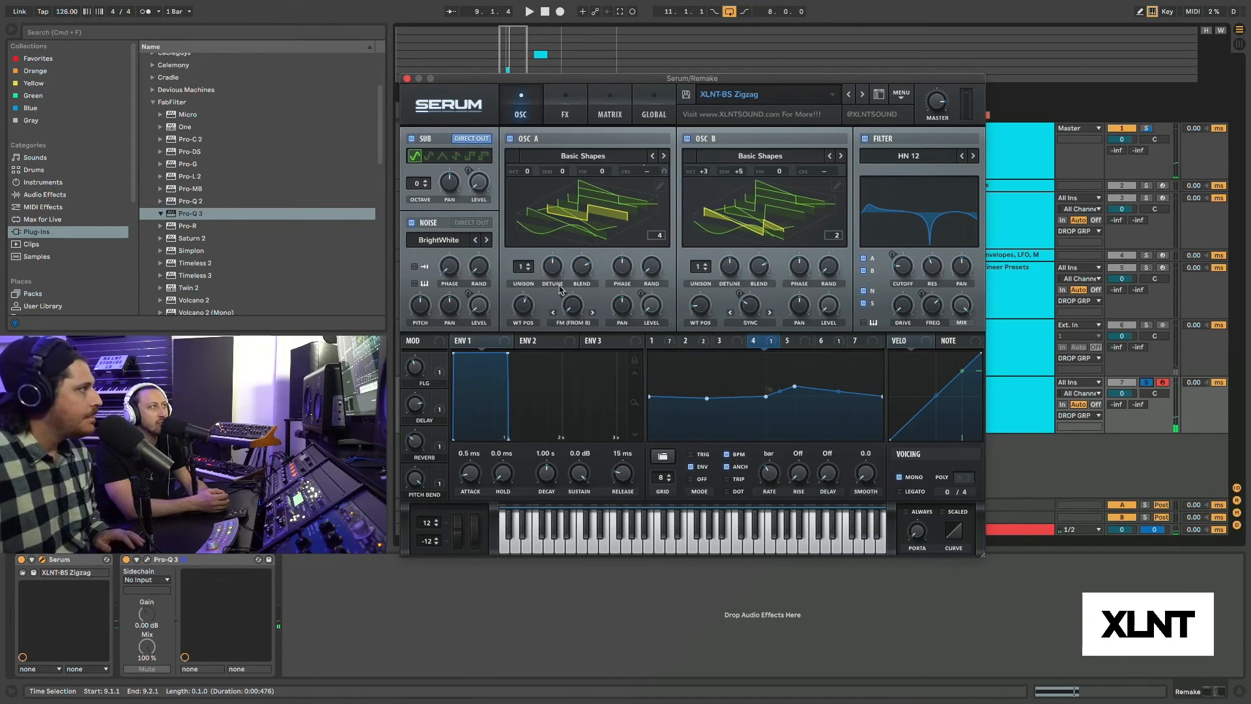
Set OSC A's wavetable position to frame 1 and compare Remake against Refernence.
left_click_drag(523, 312, 518, 377)
key("space")
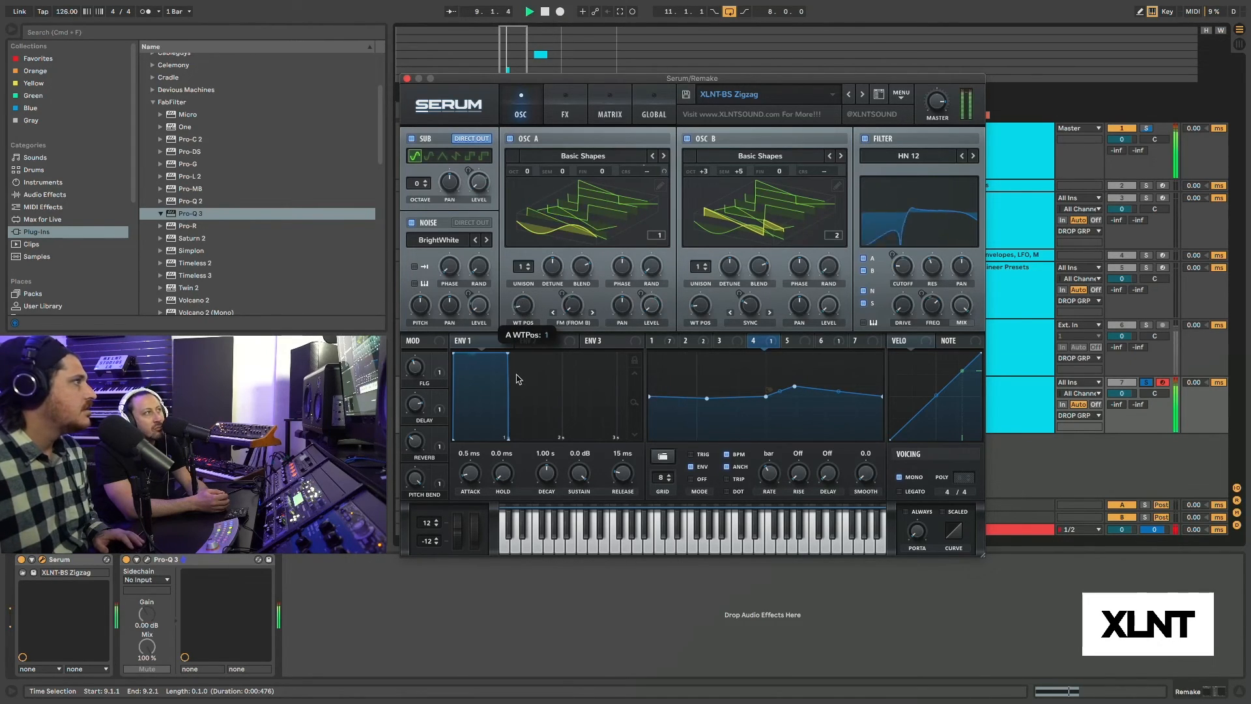
left_click(1147, 324)
left_click(1147, 383)
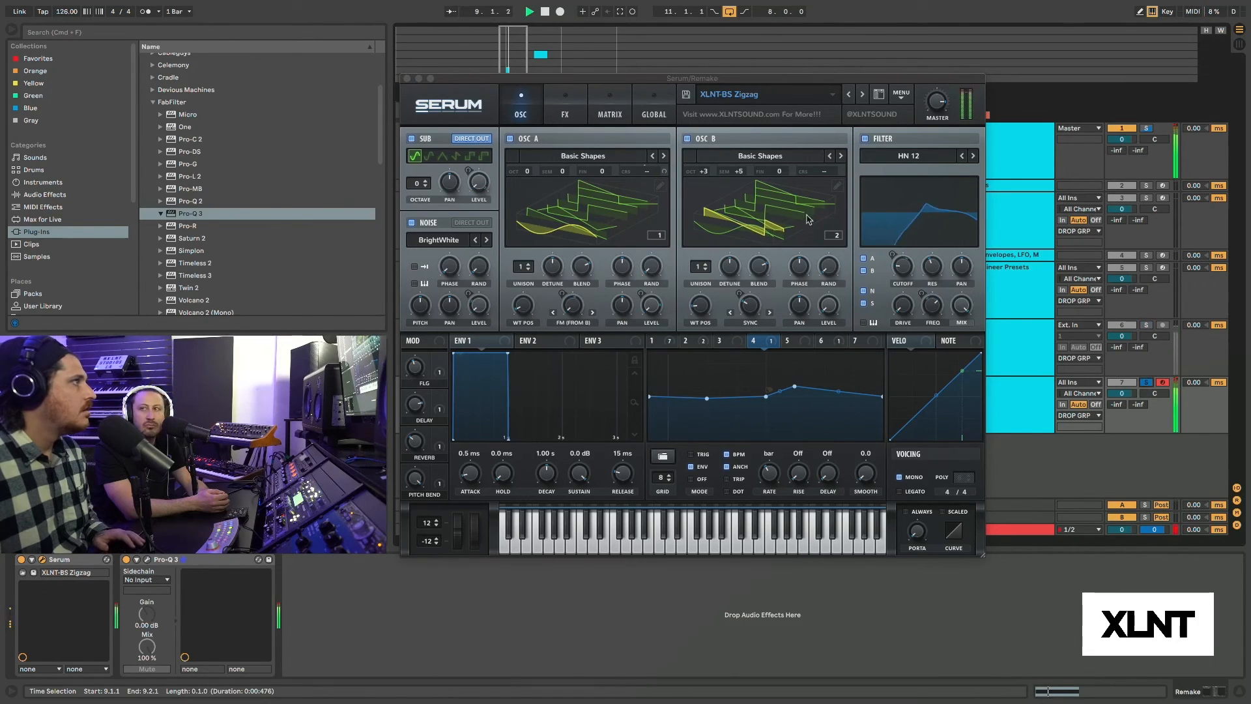
Set OSC B to octave +4 and -6 semitones, and turn the filter off during playback.
left_click_drag(743, 173, 742, 151)
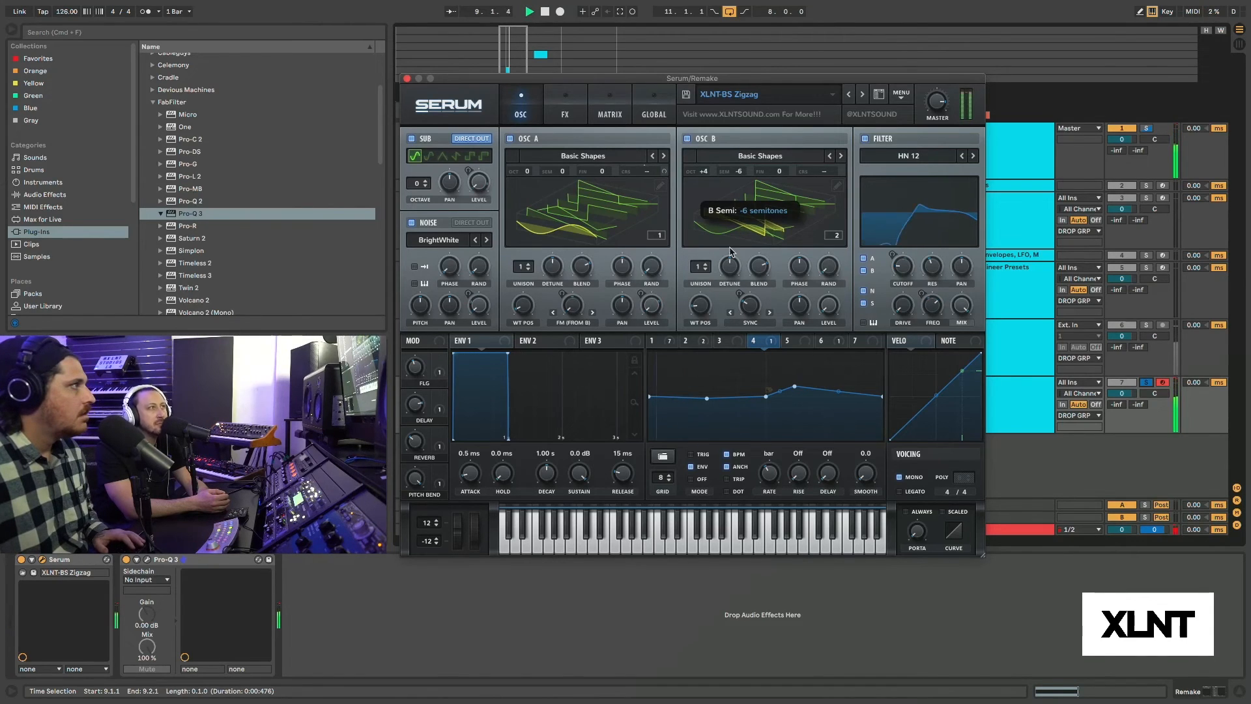
left_click(1147, 383)
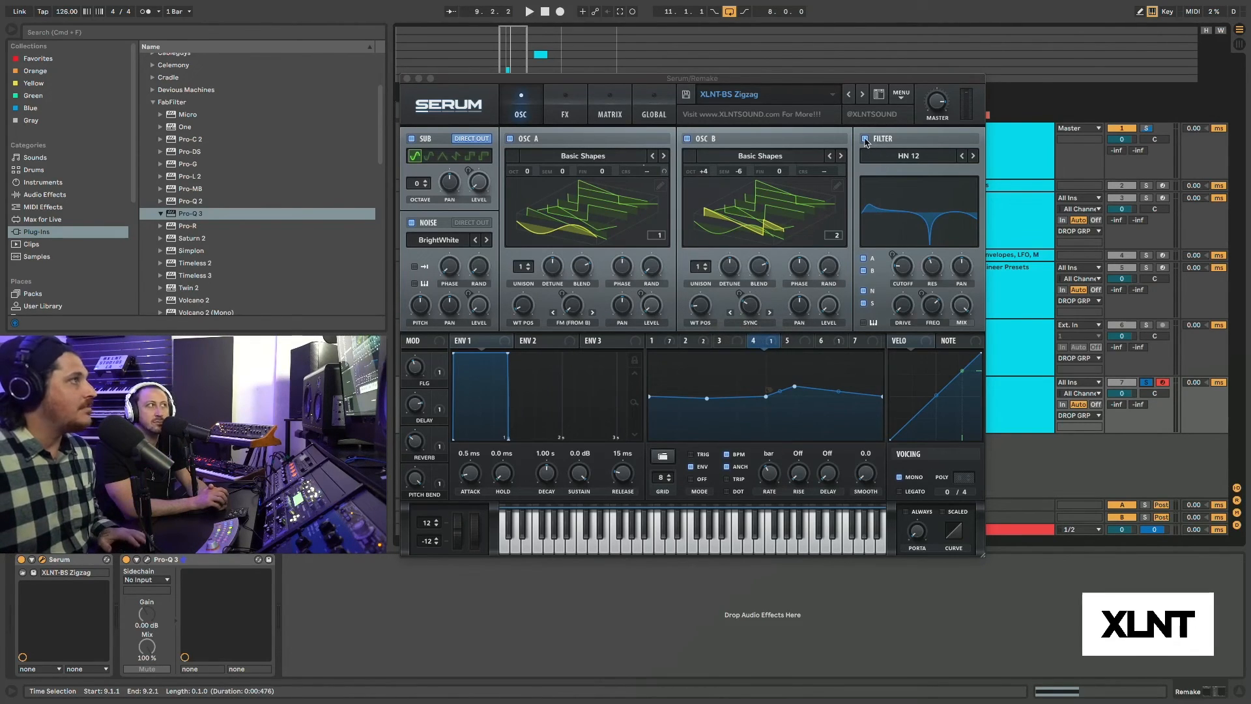
key("space")
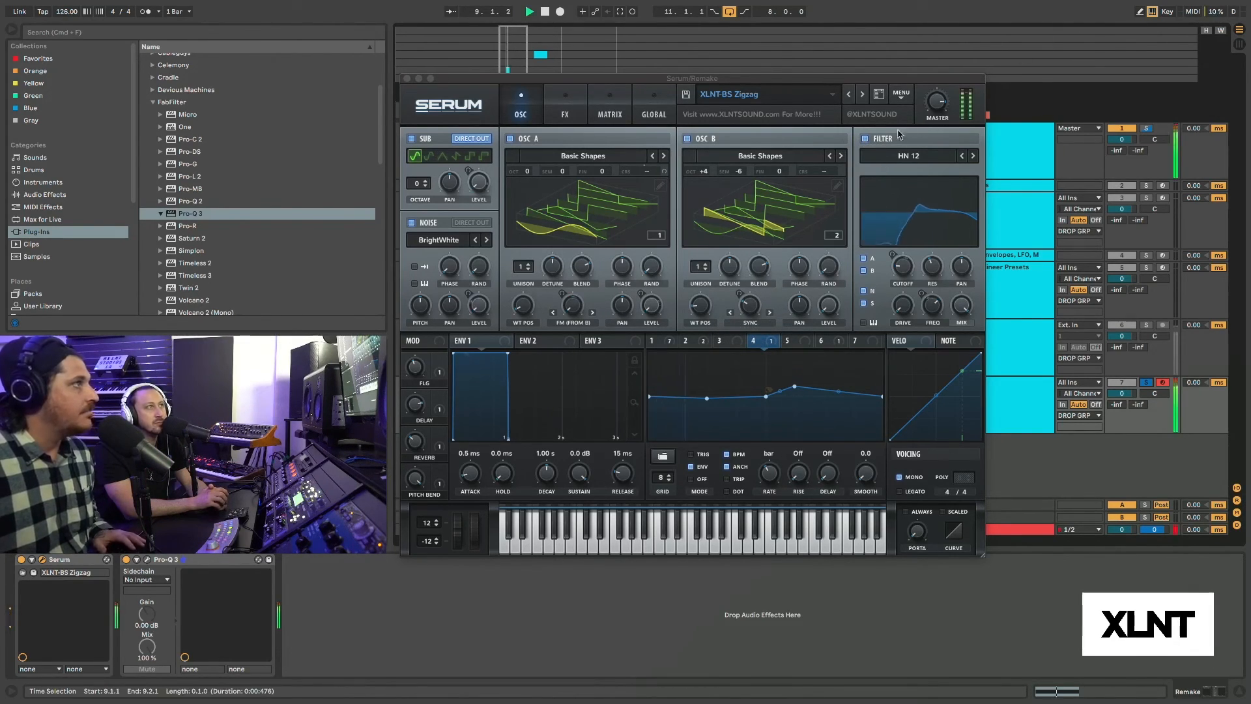
left_click(865, 138)
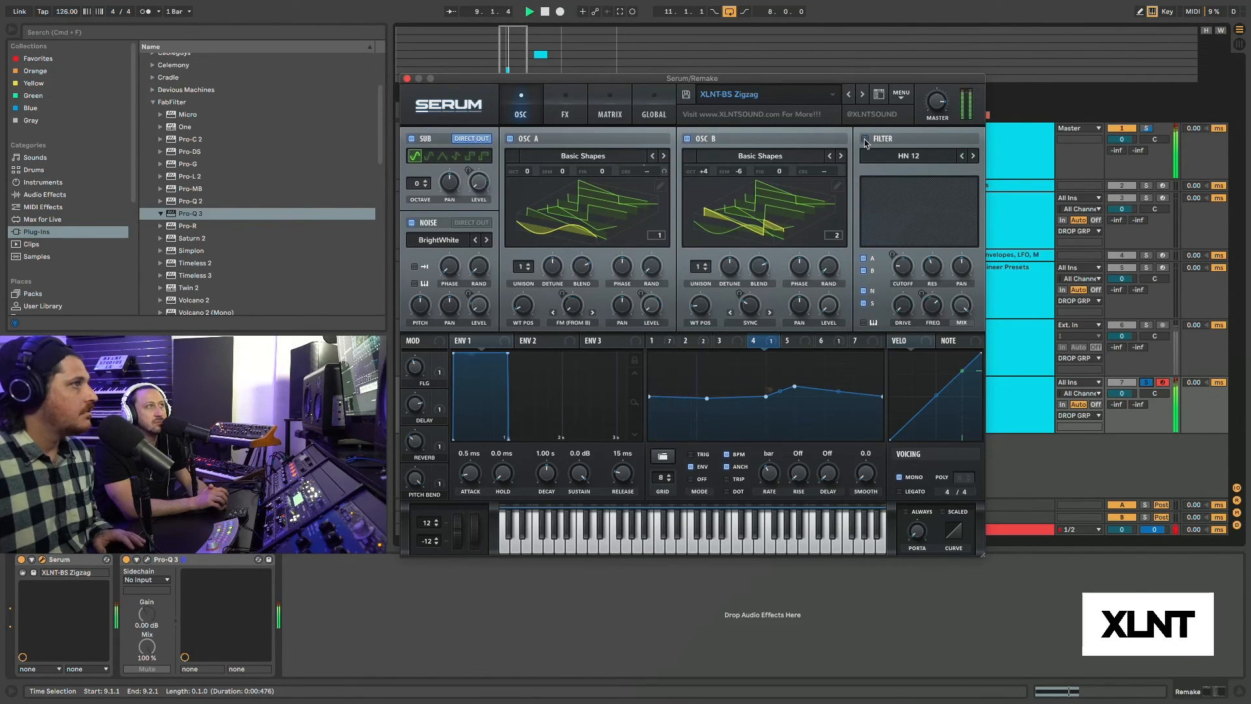
Audition OSC A with its warp mode set to Off and restore FM (from B).
left_click(572, 324)
left_click(571, 335)
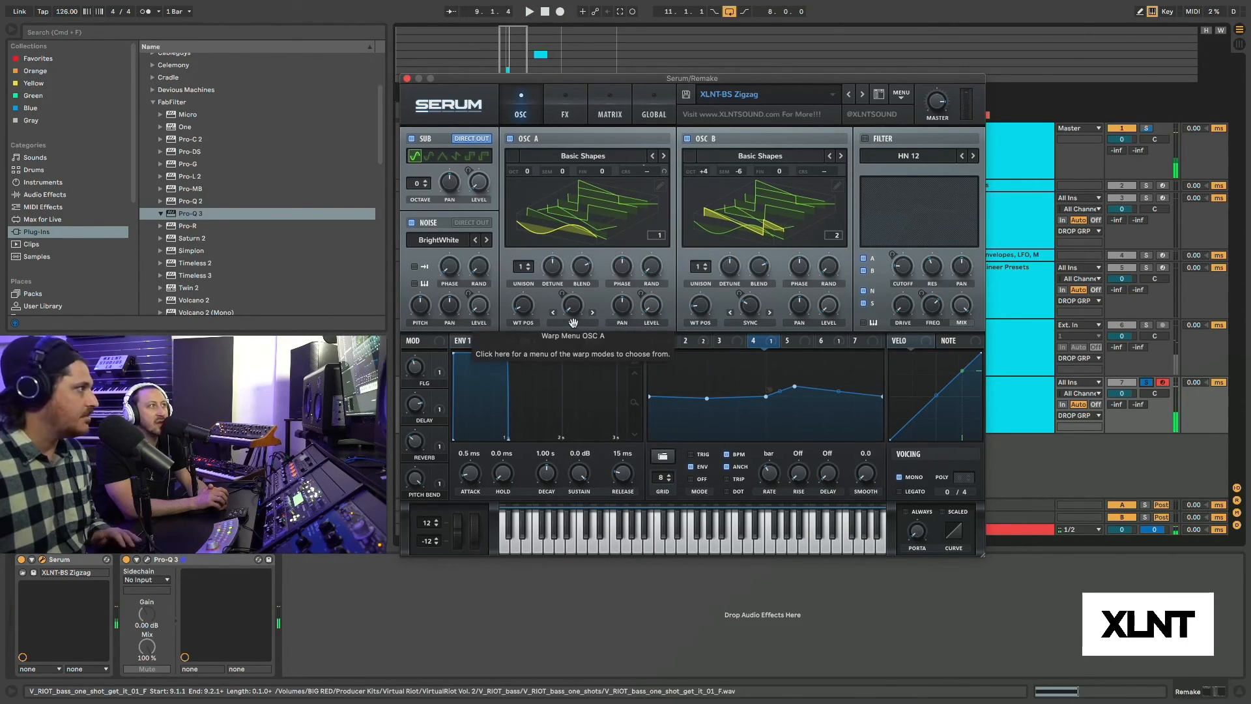
left_click(573, 324)
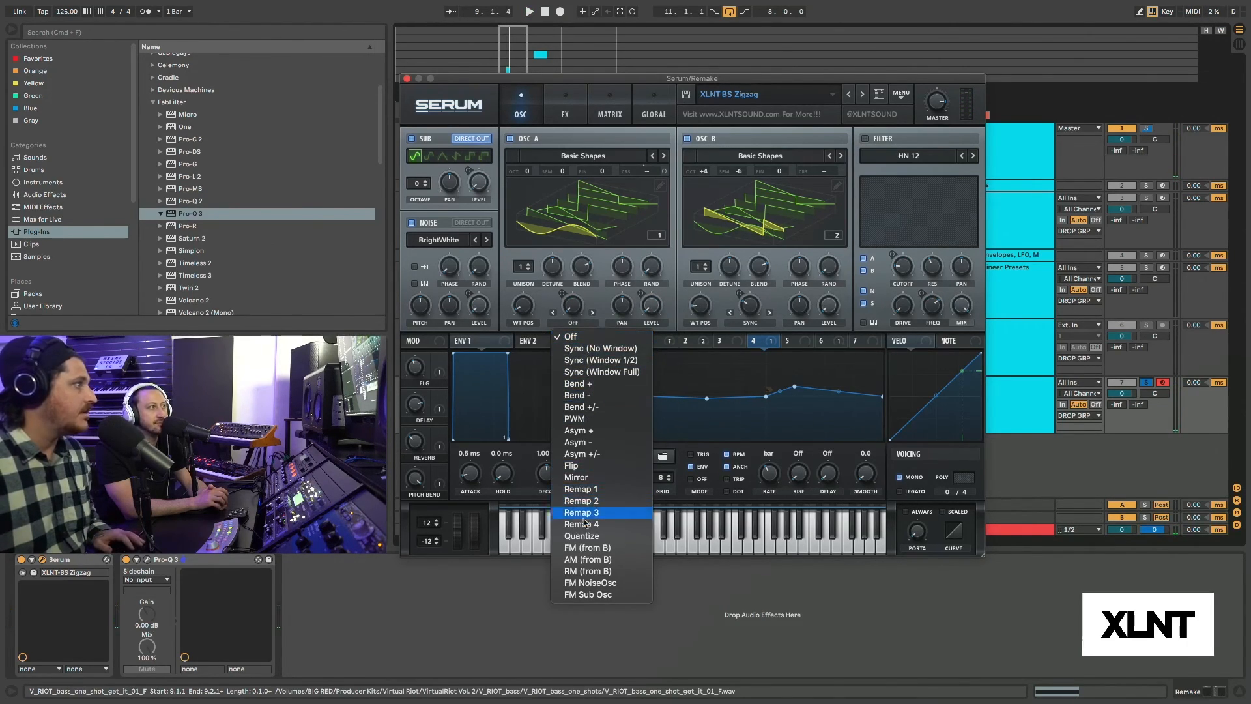
left_click(585, 547)
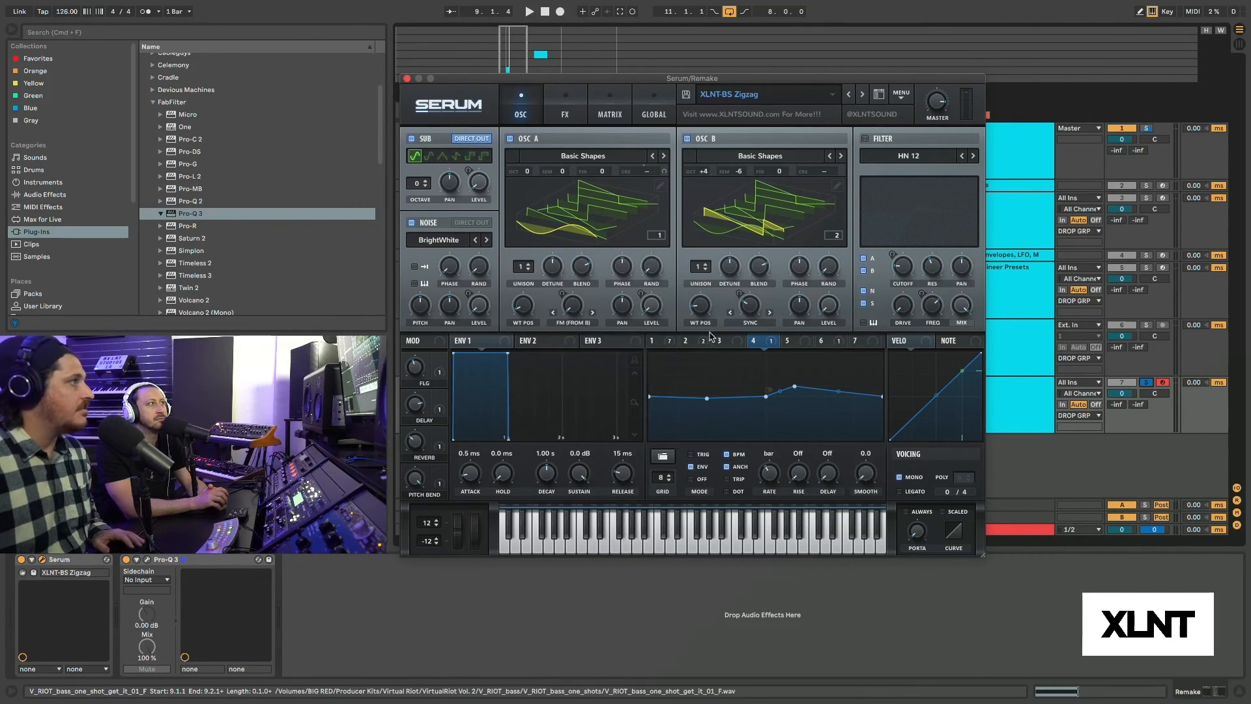
Adjust LFO 1's modulation depth on OSC A's FM (from B) warp and compare Remake against Refernence.
left_click(651, 340)
key("space")
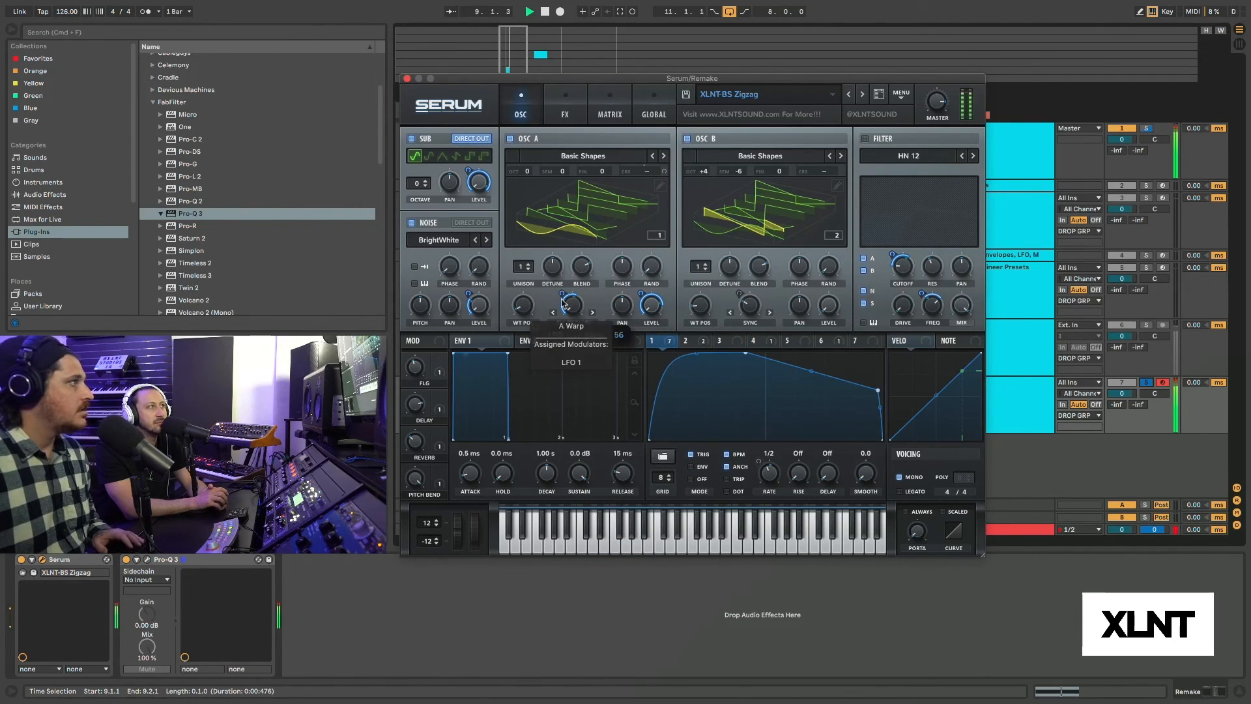
left_click_drag(562, 295, 562, 303)
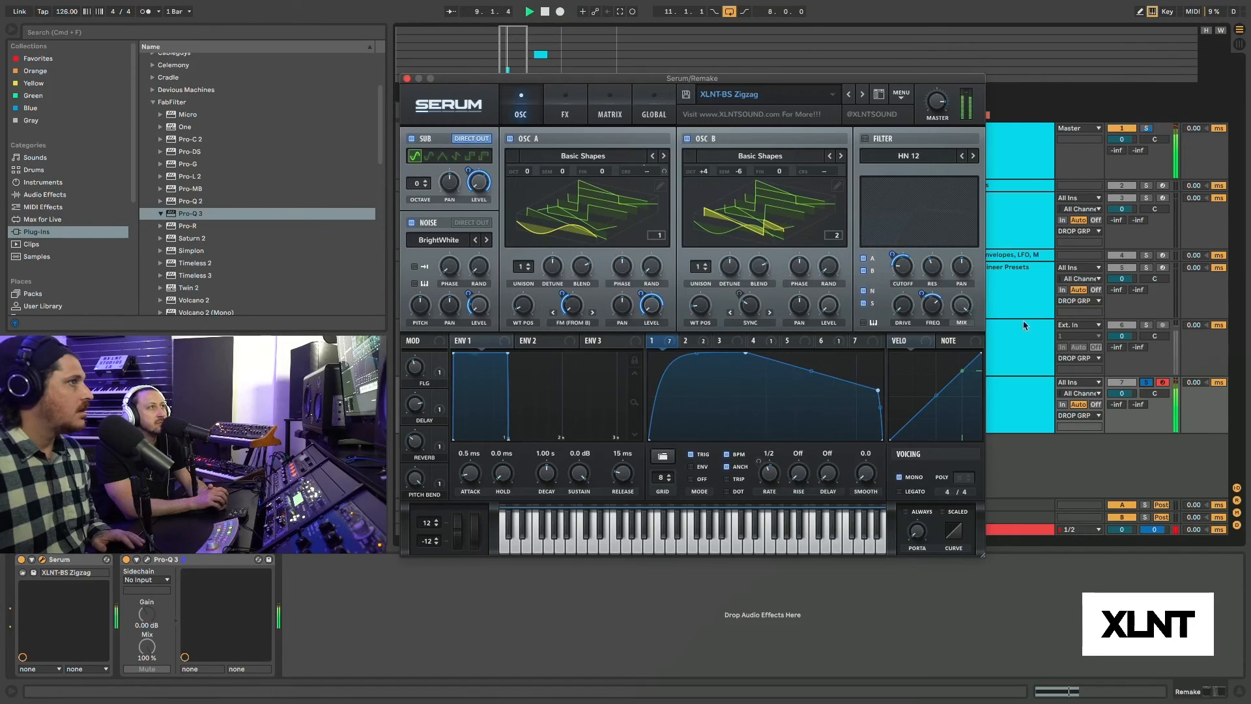
left_click(1147, 325)
left_click(1146, 382)
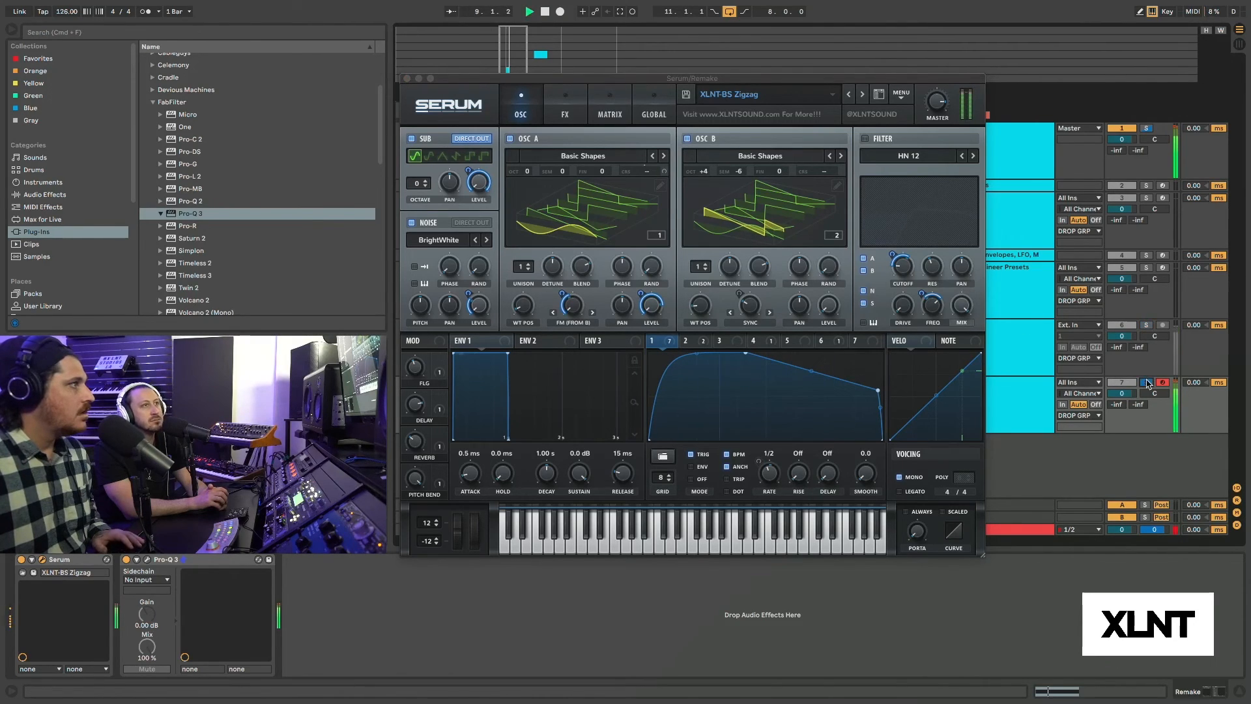
Switch the OSC A and OSC B wavetable displays to the 2D waveform view.
left_click(775, 476)
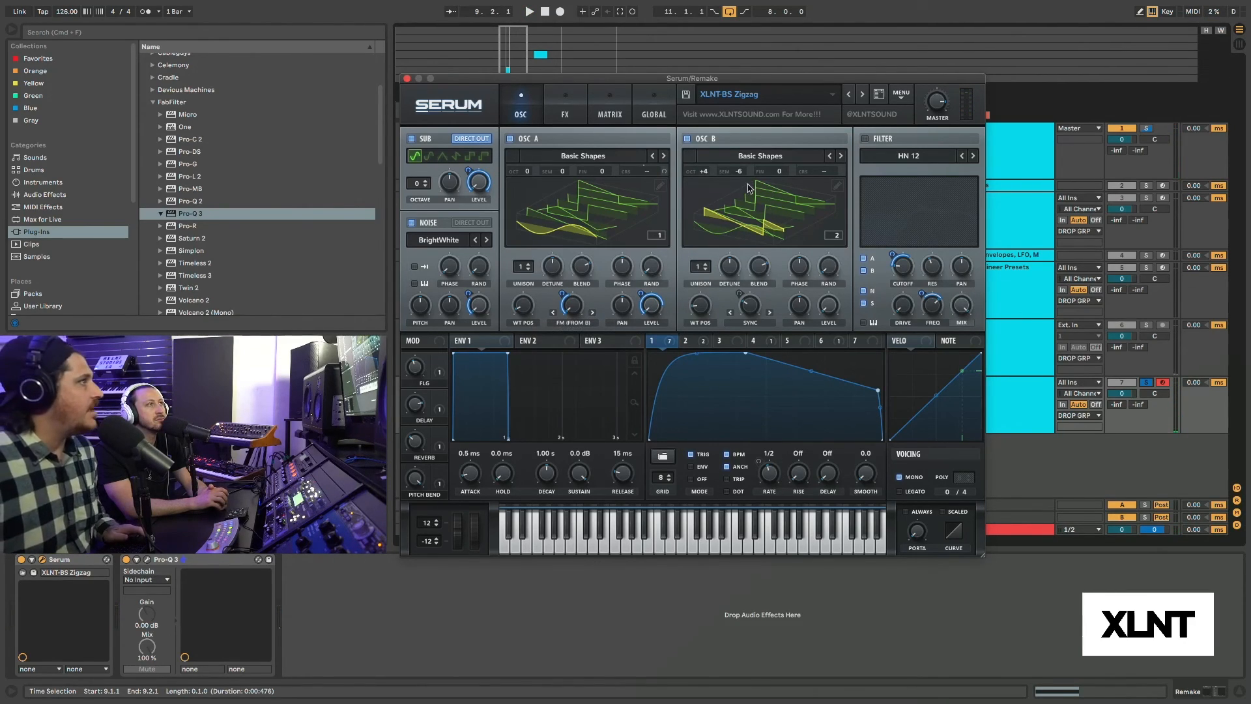
left_click(630, 203)
left_click(747, 207)
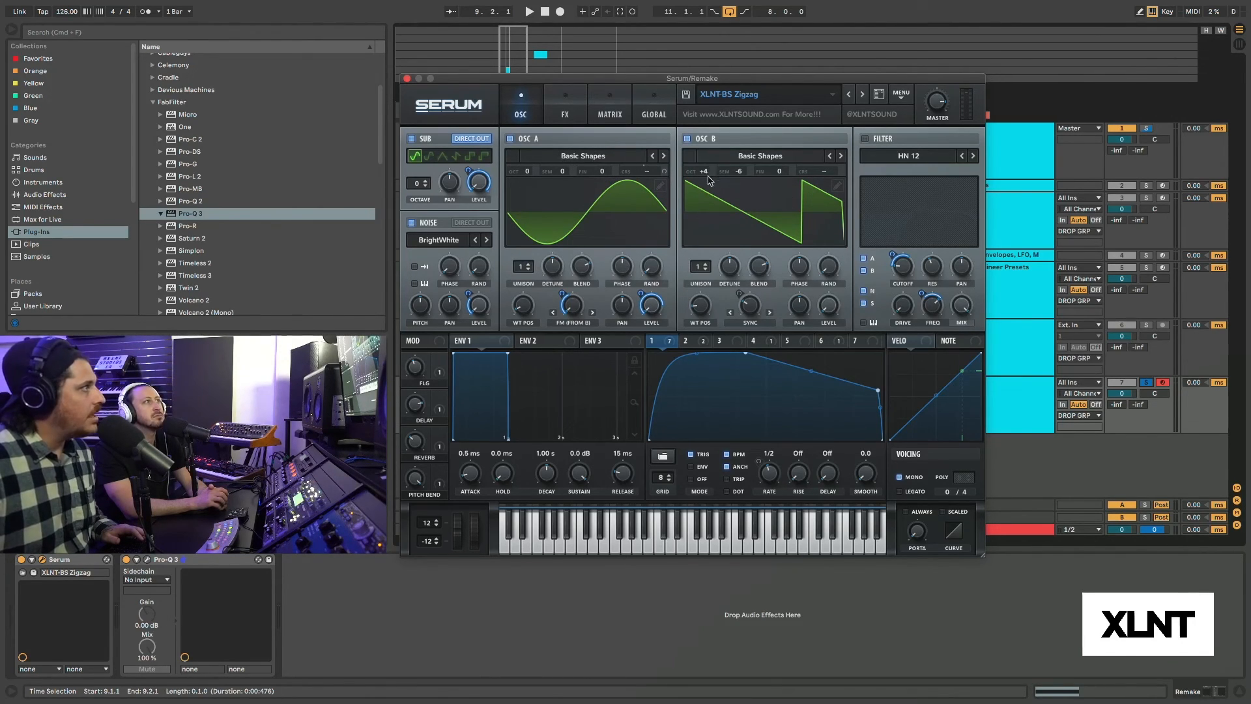
Try other octave settings on OSC B and fine-tune its Sync warp amount during playback.
key("space")
left_click_drag(707, 174, 711, 138)
mouse_move(752, 306)
left_mouse_down()
mouse_move(760, 251)
mouse_move(760, 307)
left_mouse_up()
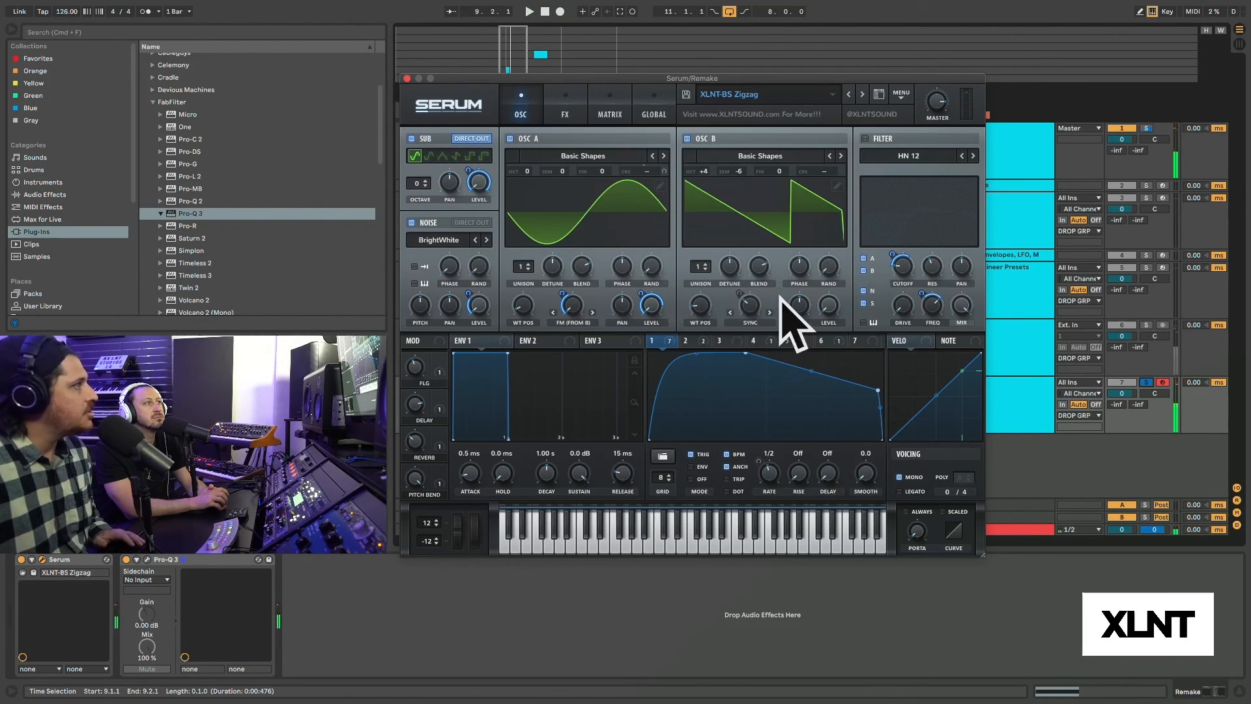